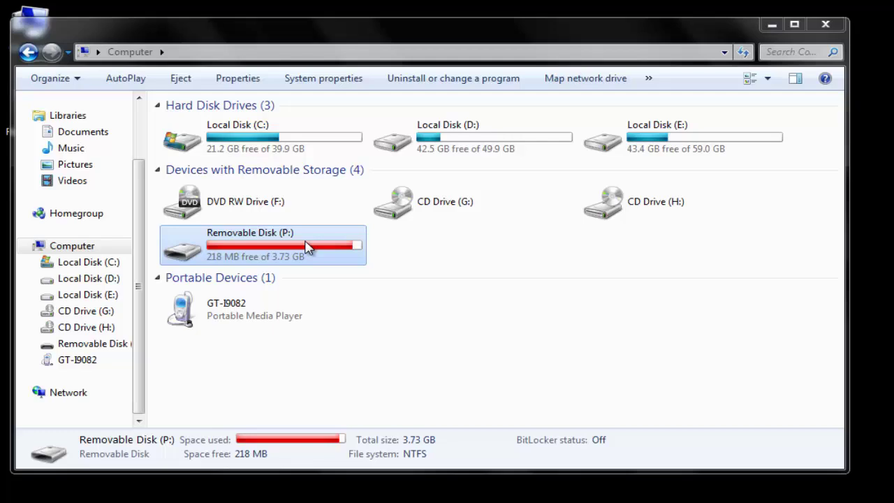
Examine the contents of Removable Disk (P:), including where the My Removable Device (4GB) shortcut points
{"action": "double_click", "coordinate": [308, 248]}
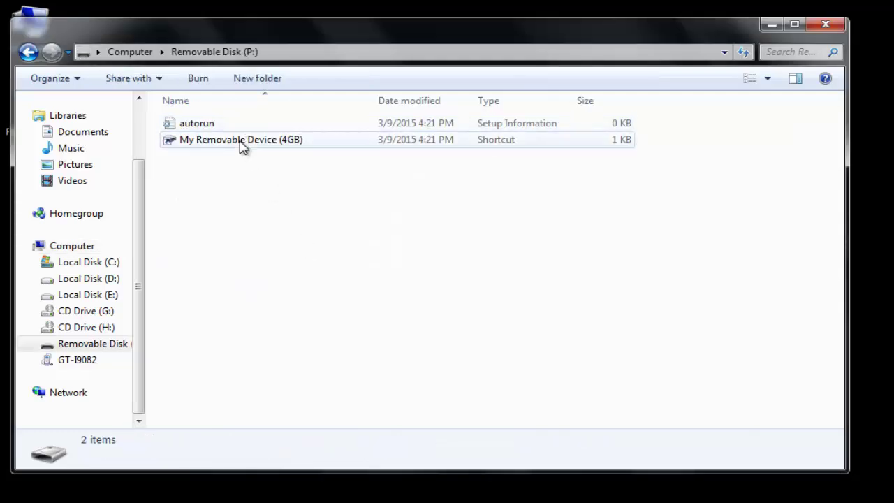
{"action": "left_click", "coordinate": [241, 143]}
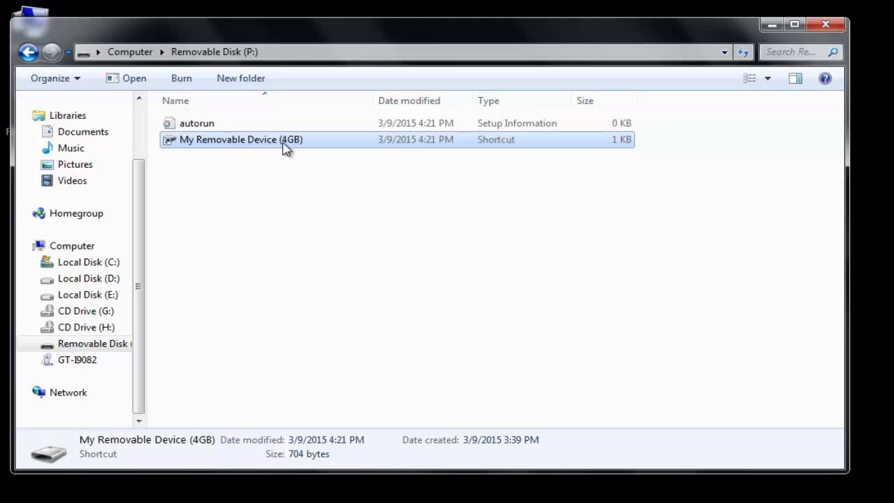
{"action": "mouse_move", "coordinate": [251, 148]}
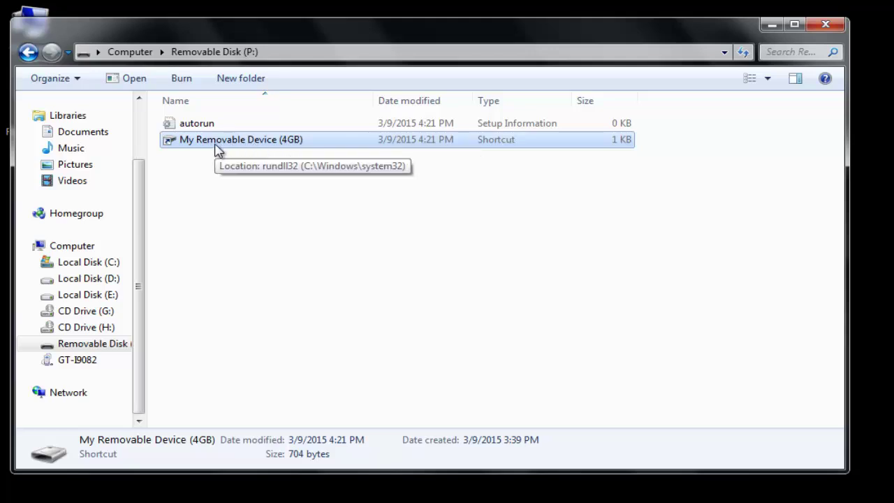
{"action": "left_click", "coordinate": [257, 197]}
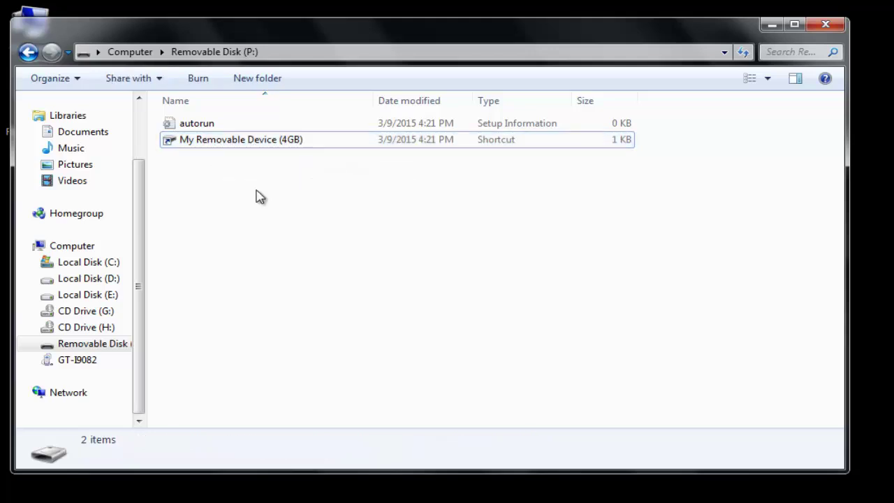
{"action": "left_click", "coordinate": [28, 52]}
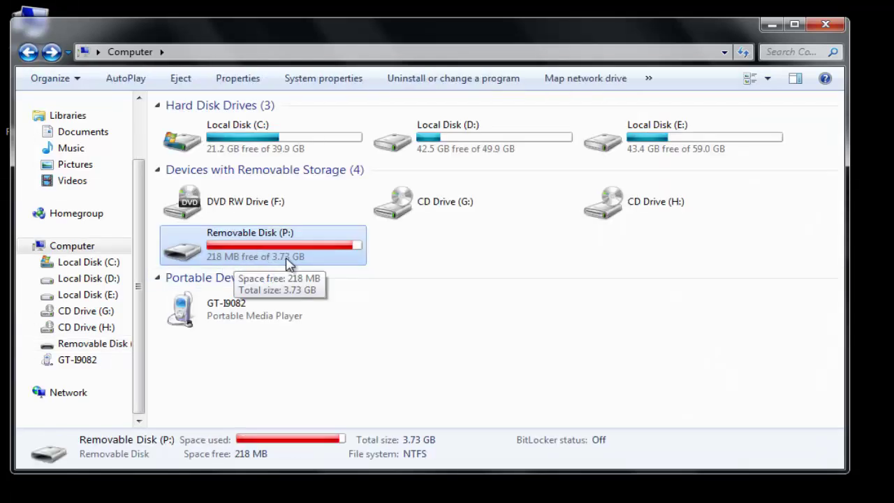
{"action": "double_click", "coordinate": [281, 253]}
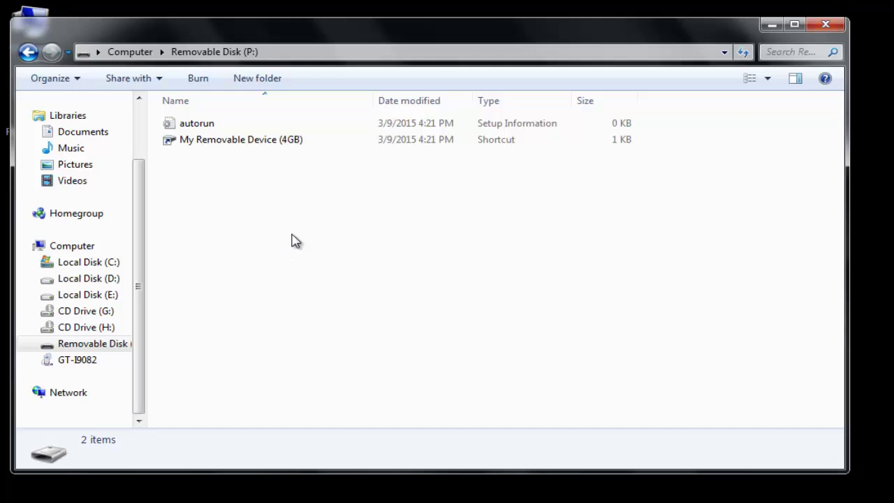
{"action": "left_click", "coordinate": [253, 144]}
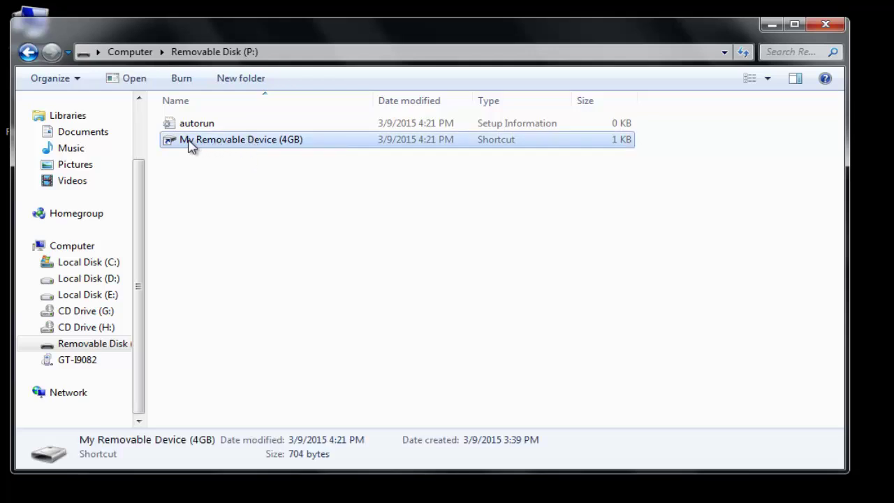
{"action": "left_click", "coordinate": [293, 208]}
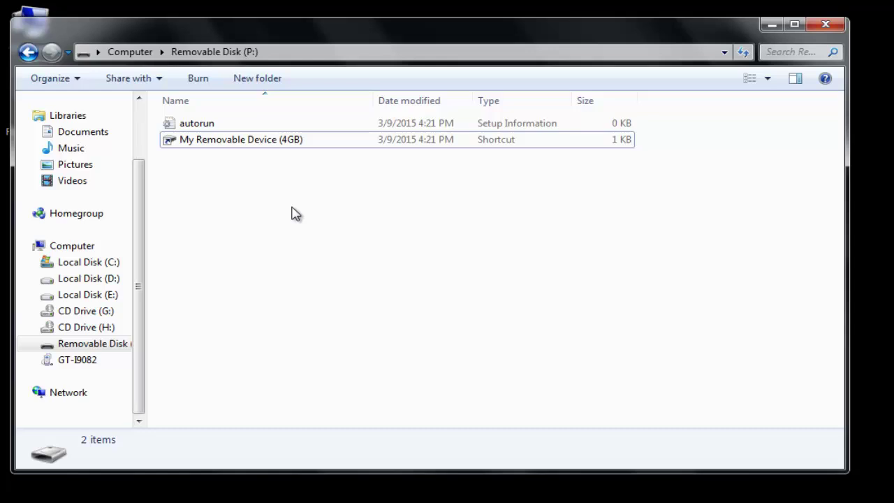
Set the folder options to show hidden files, folders and drives, and stop hiding protected operating system files
{"action": "key", "text": "alt+t"}
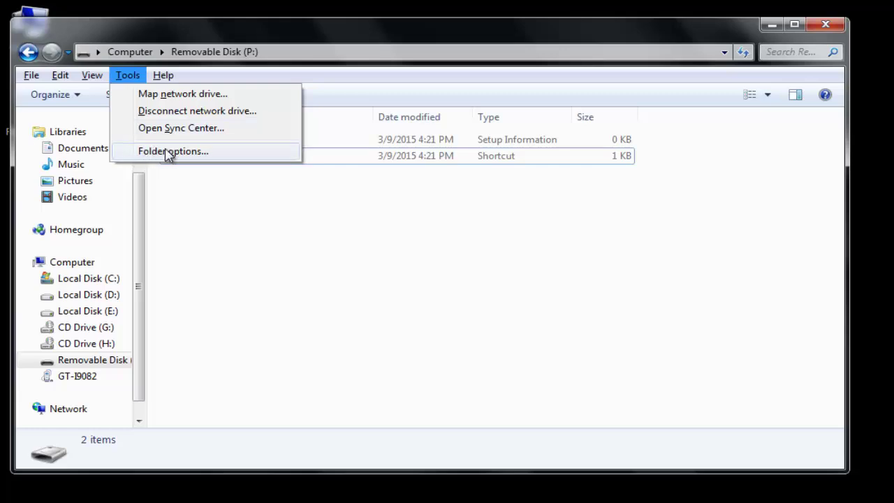
{"action": "left_click", "coordinate": [190, 157]}
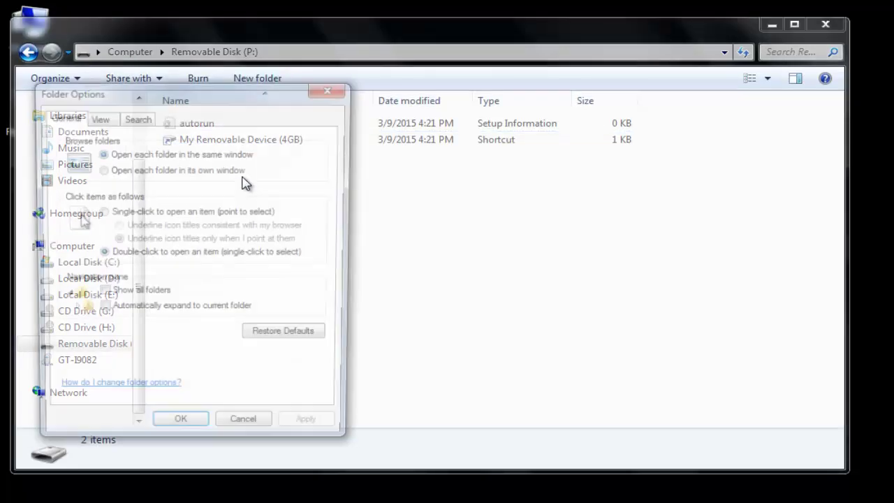
{"action": "left_click", "coordinate": [96, 117]}
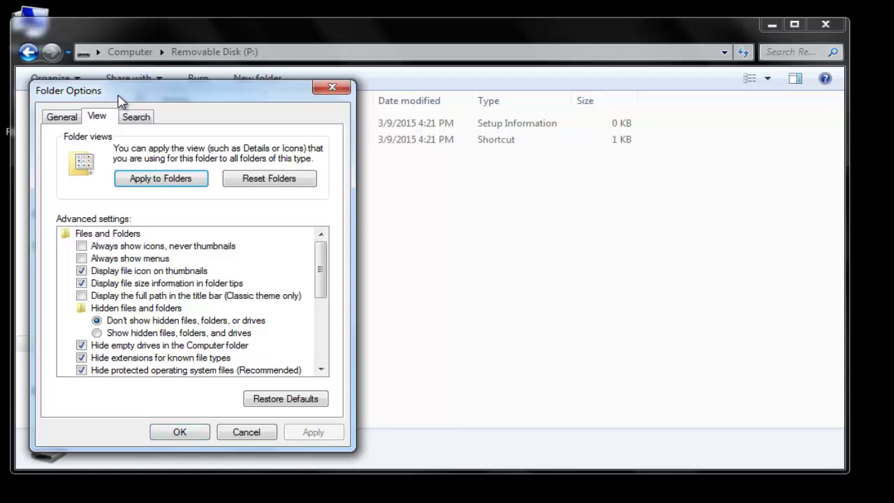
{"action": "left_click_drag", "start_coordinate": [117, 95], "coordinate": [255, 109]}
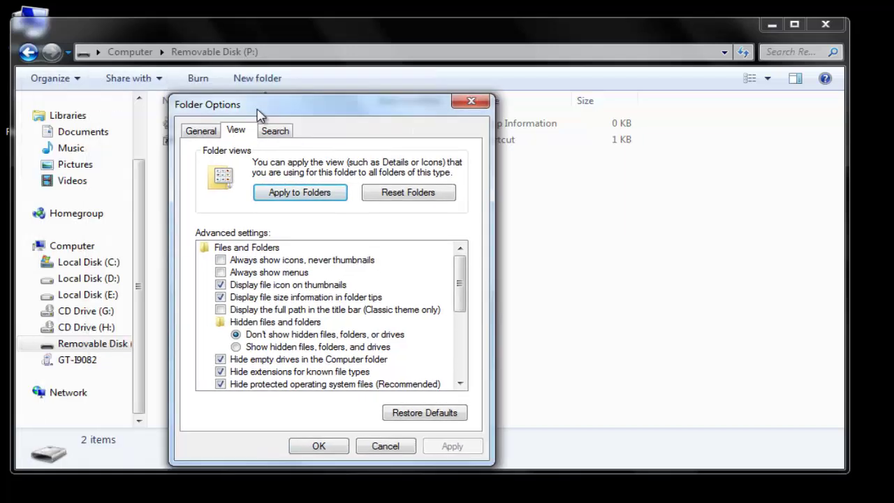
{"action": "left_click", "coordinate": [260, 348]}
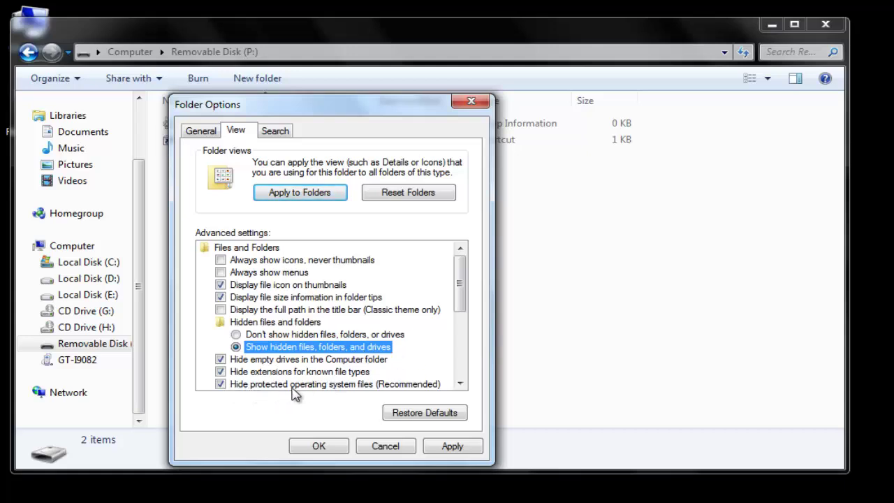
{"action": "left_click", "coordinate": [220, 384]}
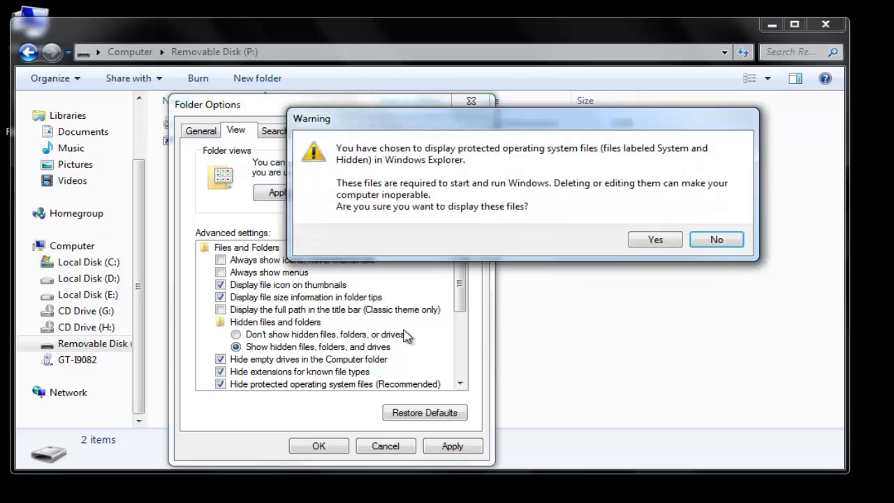
{"action": "left_click", "coordinate": [657, 240]}
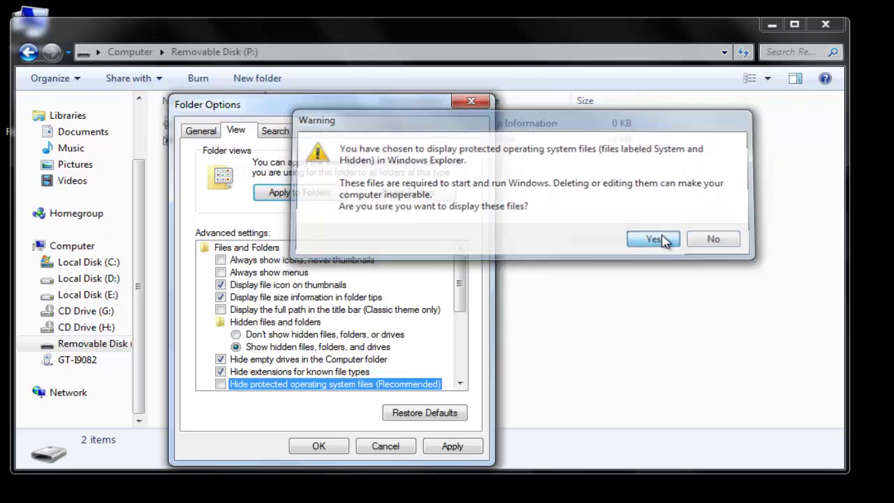
{"action": "left_click", "coordinate": [319, 446]}
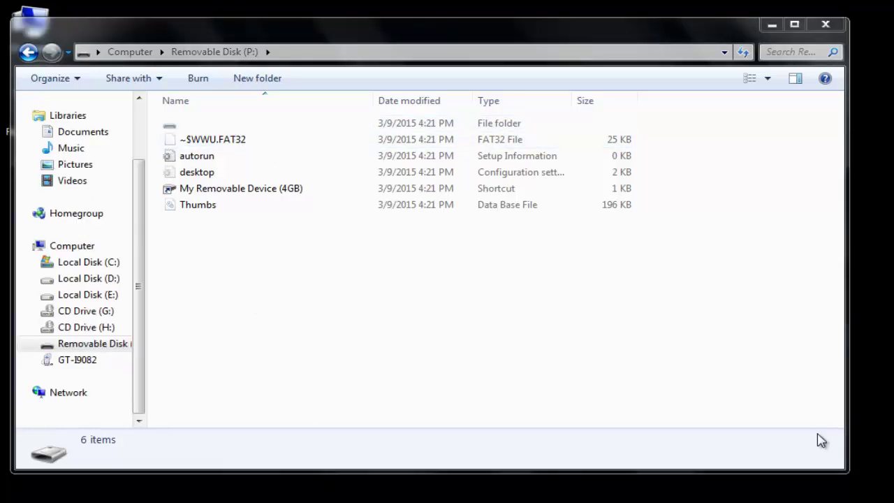
Check the My Removable Device (4GB) shortcut and Removable Disk (P:) under Computer, and minimize the Explorer window
{"action": "left_click", "coordinate": [283, 189]}
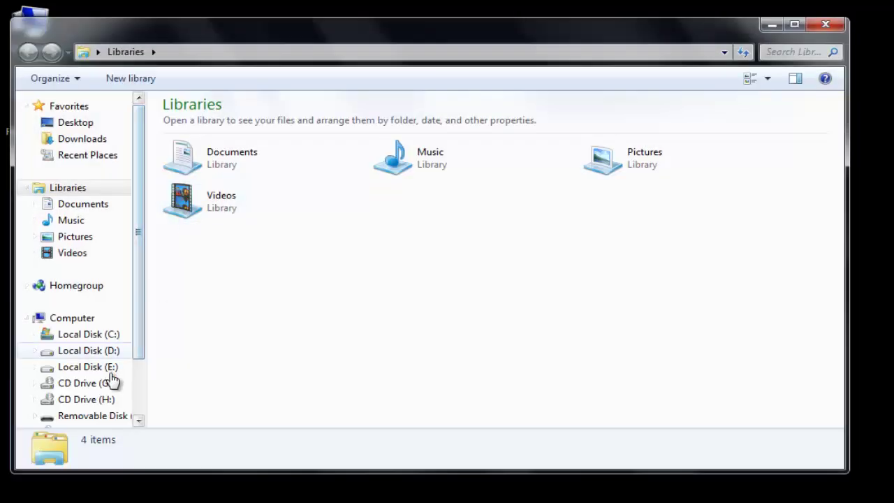
{"action": "left_click", "coordinate": [60, 320]}
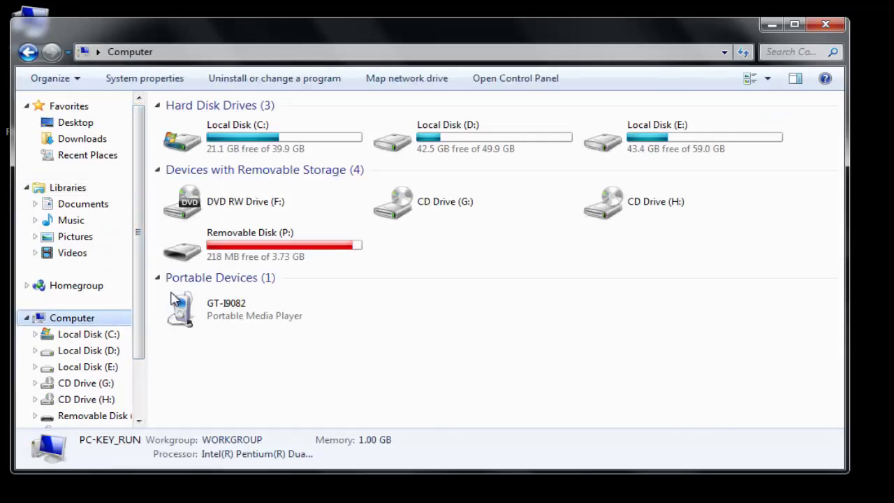
{"action": "left_click", "coordinate": [309, 260]}
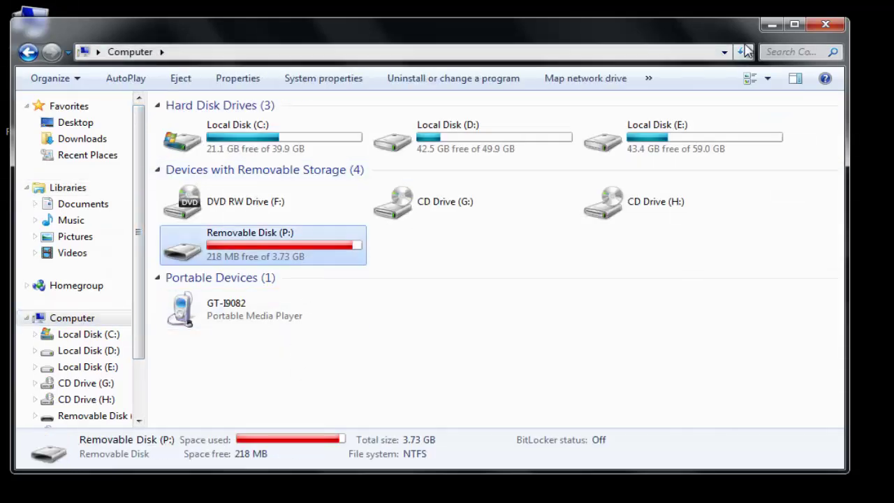
{"action": "left_click", "coordinate": [771, 27]}
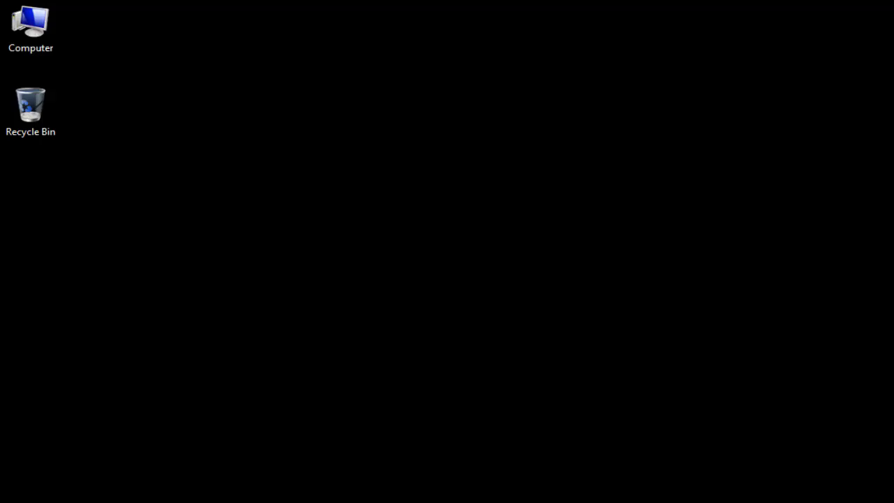
Start Task Manager, select the wuauclt.exe process, and minimize the window
{"action": "left_click", "coordinate": [479, 136]}
{"action": "right_click", "coordinate": [629, 495]}
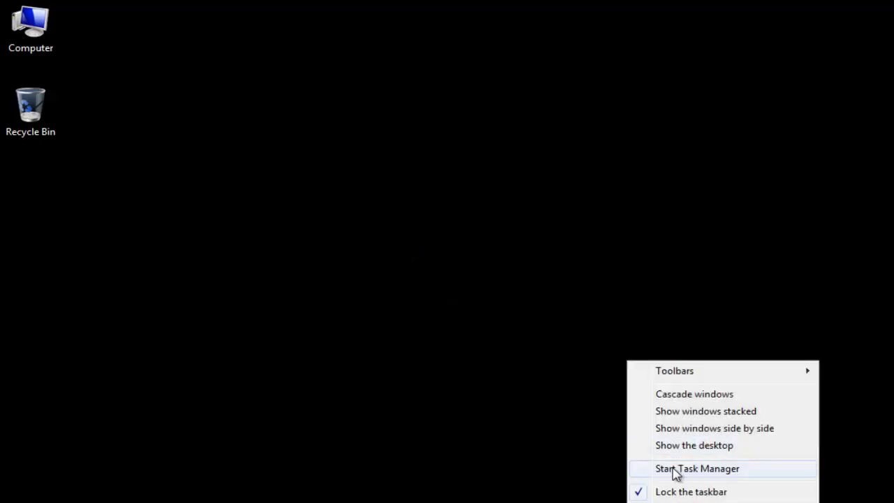
{"action": "left_click", "coordinate": [675, 475]}
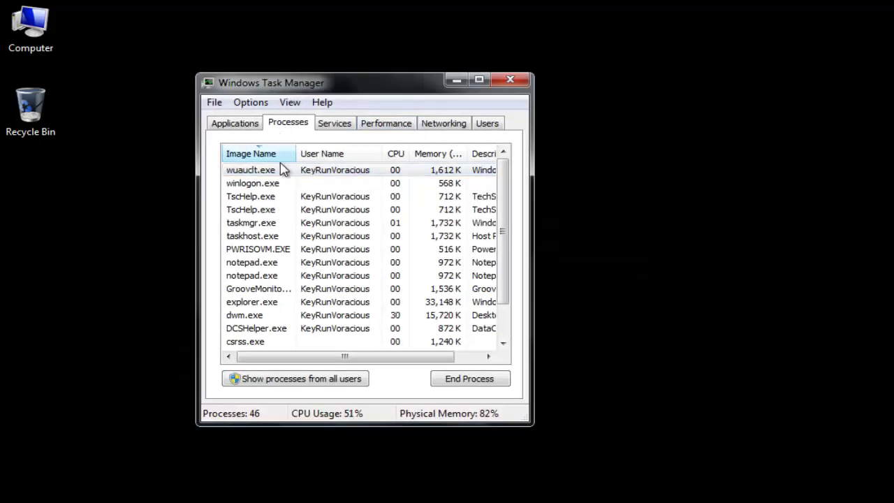
{"action": "left_click", "coordinate": [246, 174]}
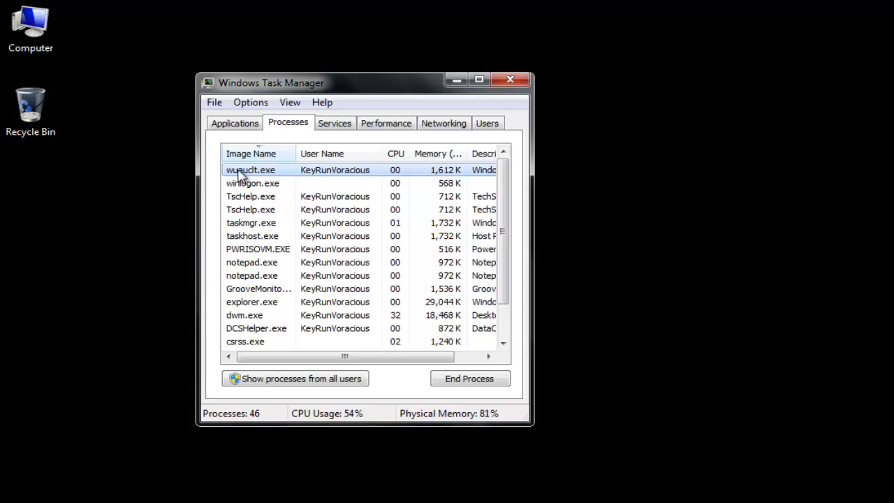
{"action": "left_click", "coordinate": [457, 81]}
Open Windows Update from the full list of Control Panel items
{"action": "key", "text": "super"}
{"action": "type", "text": "co"}
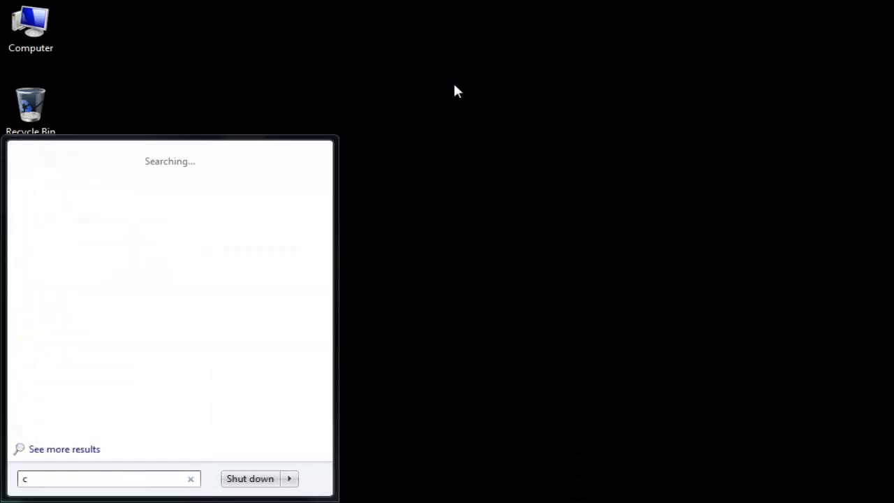
{"action": "type", "text": "ntrol"}
{"action": "key", "text": "Return"}
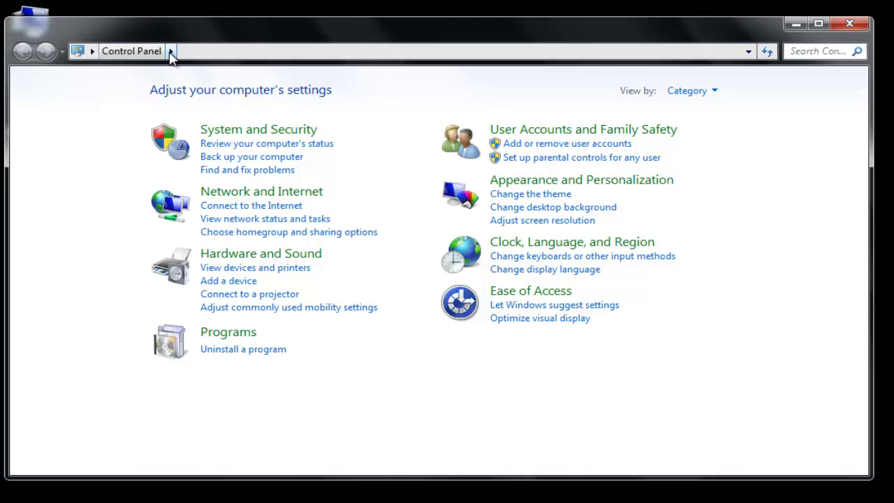
{"action": "left_click", "coordinate": [171, 52]}
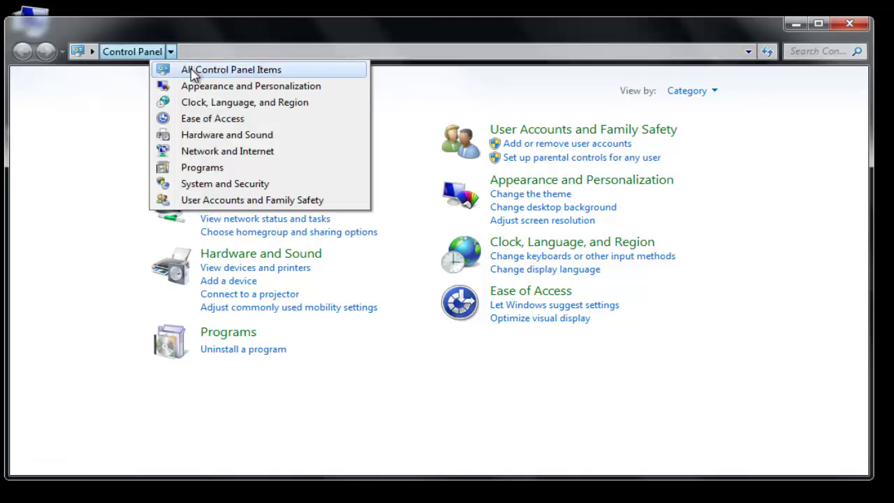
{"action": "left_click", "coordinate": [221, 72]}
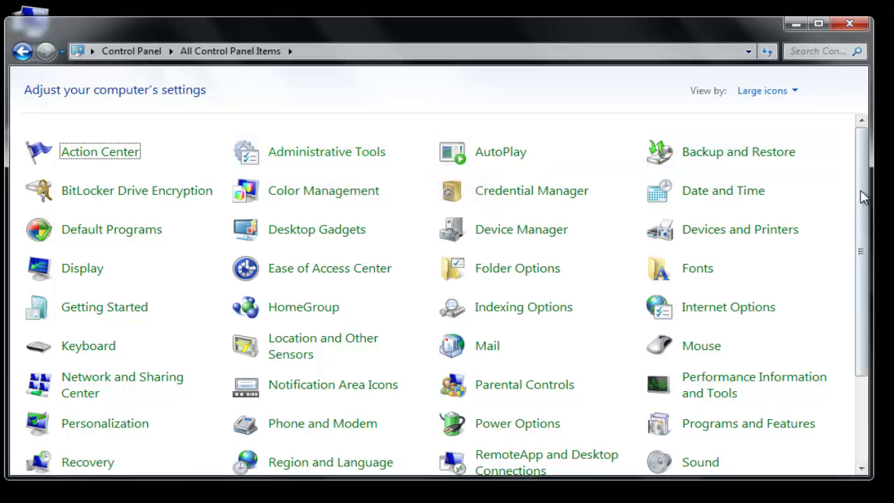
{"action": "left_click_drag", "start_coordinate": [864, 202], "coordinate": [859, 337]}
{"action": "left_click", "coordinate": [517, 457]}
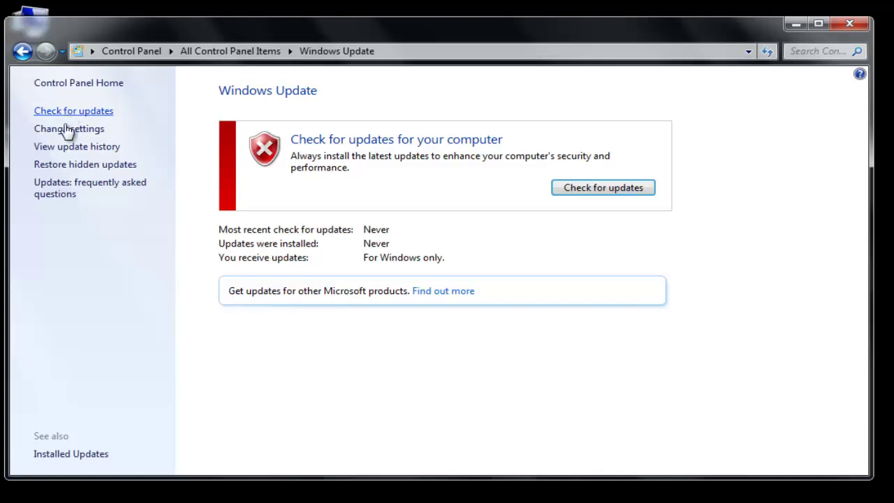
Confirm "Never check for updates (not recommended)" as the important updates setting and close Control Panel
{"action": "left_click", "coordinate": [64, 133]}
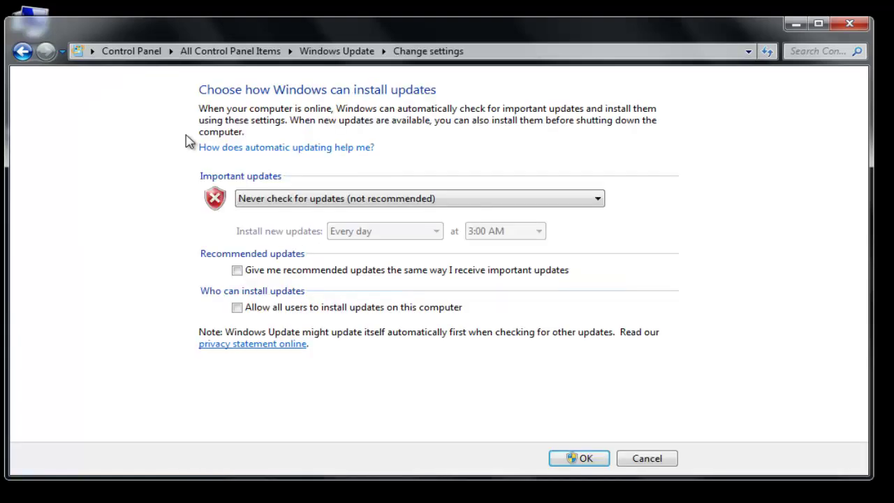
{"action": "left_click", "coordinate": [349, 201]}
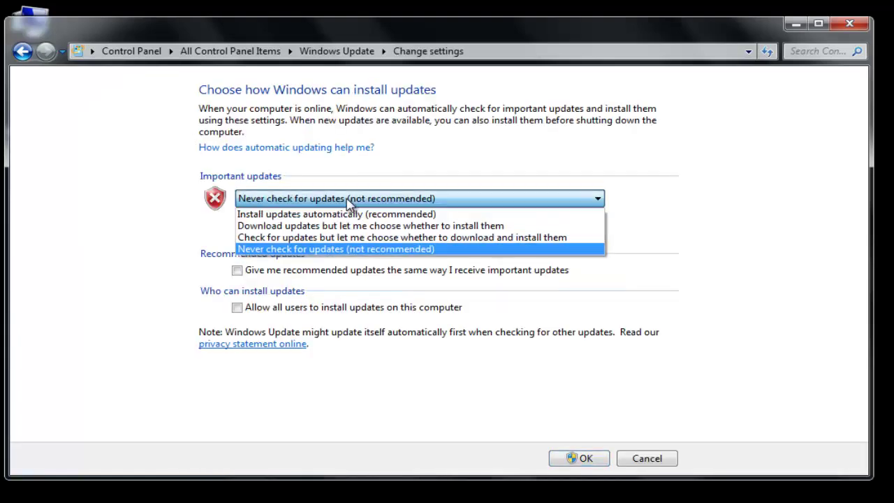
{"action": "left_click", "coordinate": [349, 201]}
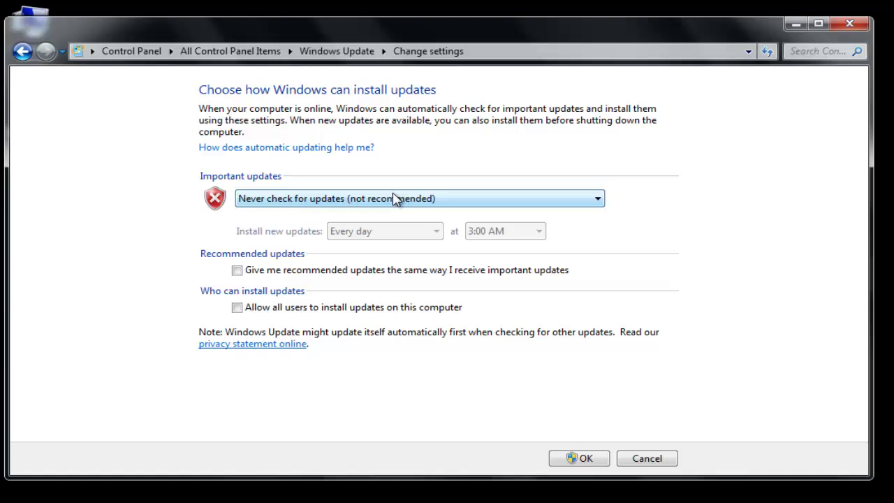
{"action": "left_click", "coordinate": [584, 461]}
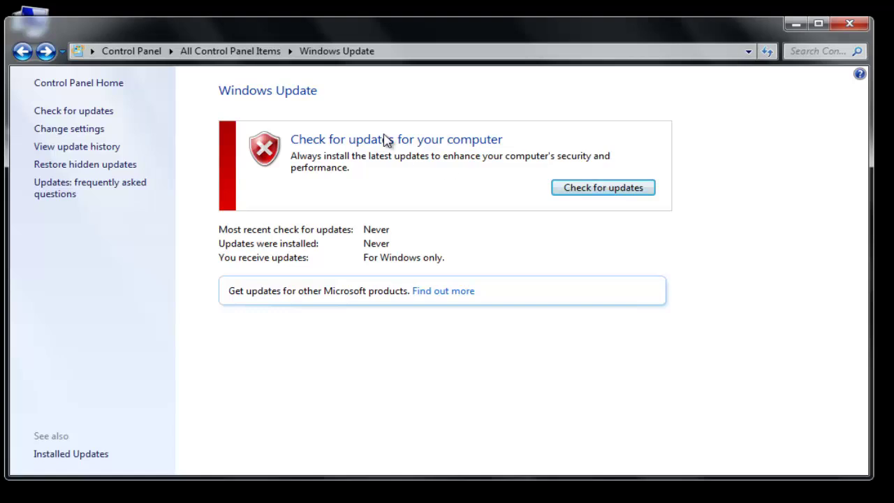
{"action": "left_click", "coordinate": [850, 23]}
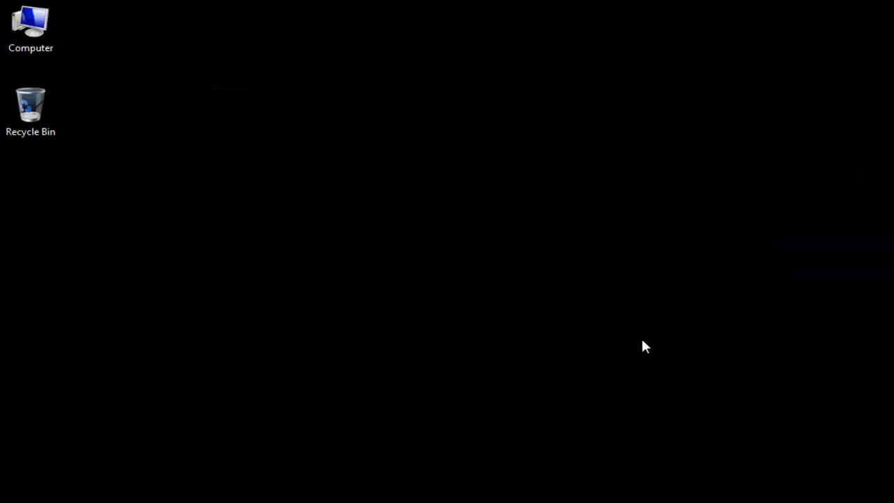
Bring Task Manager back up and check the wuauclt.exe process
{"action": "mouse_move", "coordinate": [586, 500]}
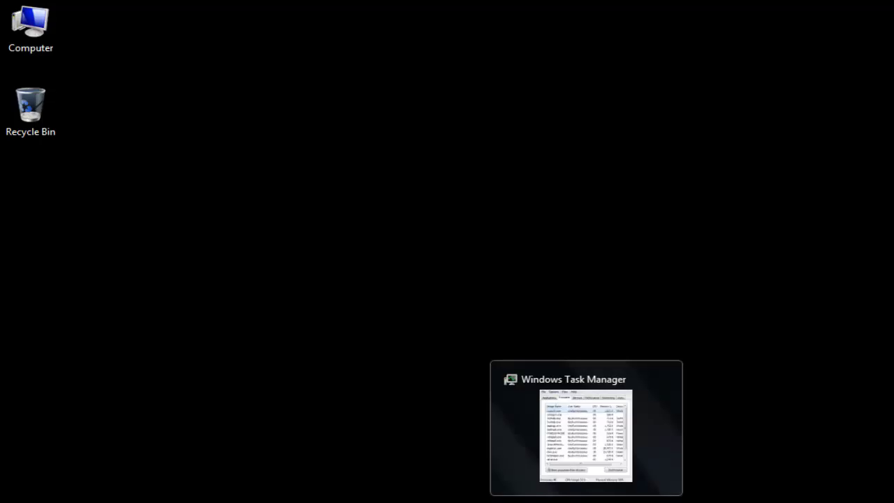
{"action": "left_click", "coordinate": [586, 433]}
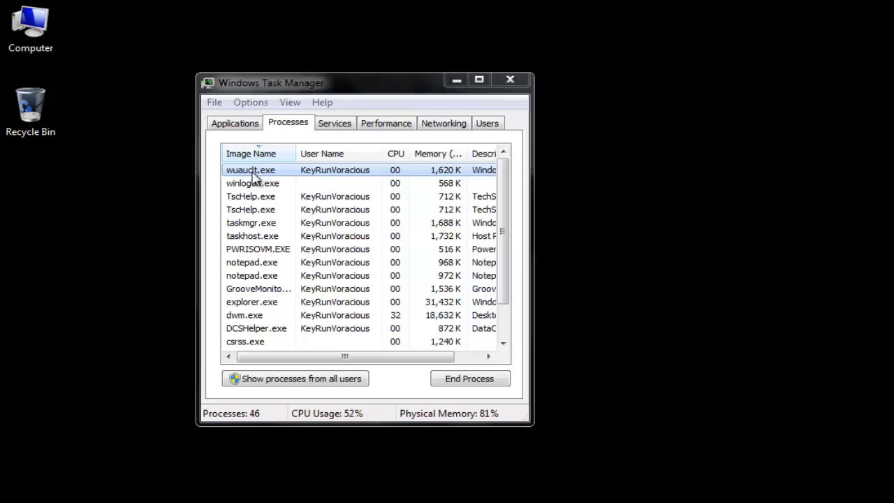
{"action": "left_click", "coordinate": [734, 53]}
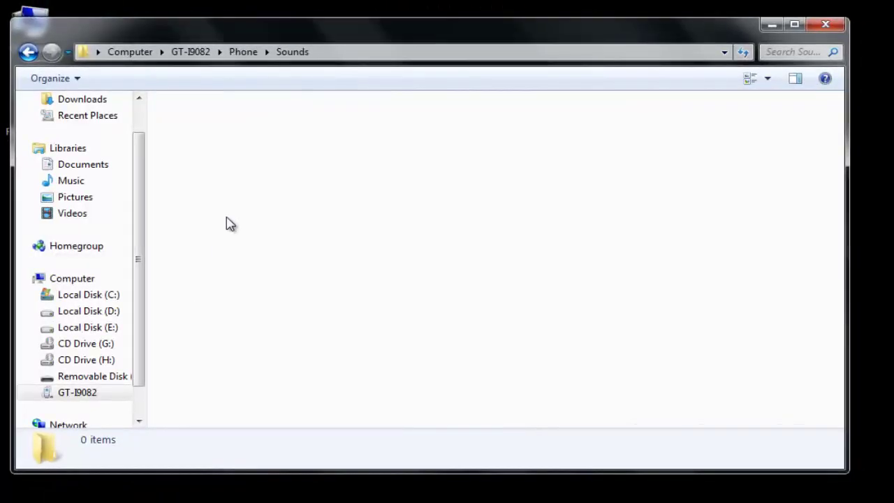
Open Local Disk (C:) from Computer and locate the Temp folder
{"action": "scroll", "coordinate": [140, 116], "scroll_direction": "up", "scroll_amount": 1}
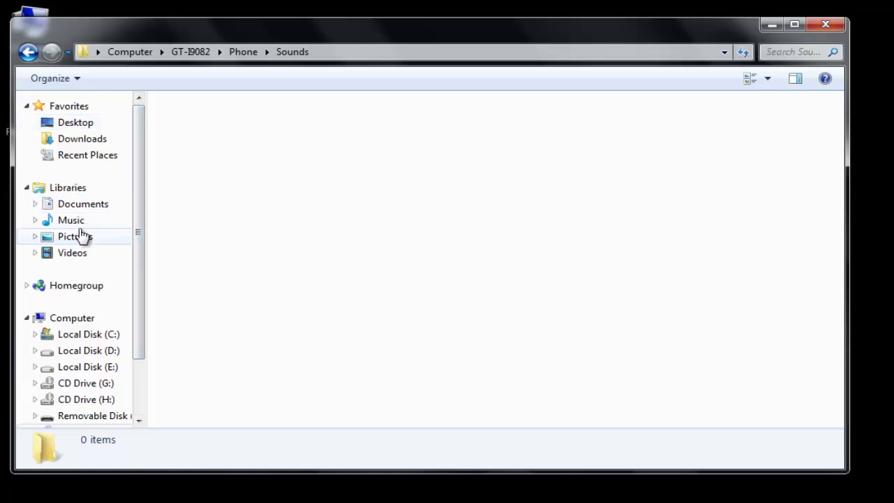
{"action": "left_click", "coordinate": [82, 321]}
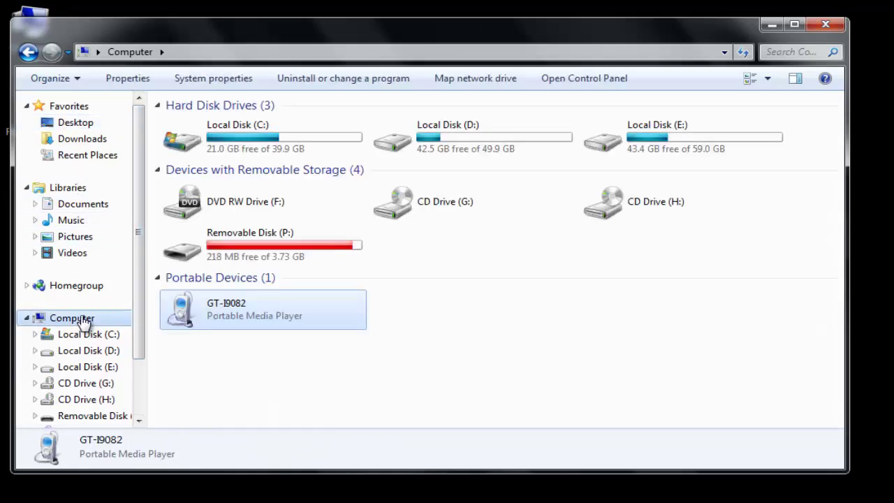
{"action": "double_click", "coordinate": [269, 157]}
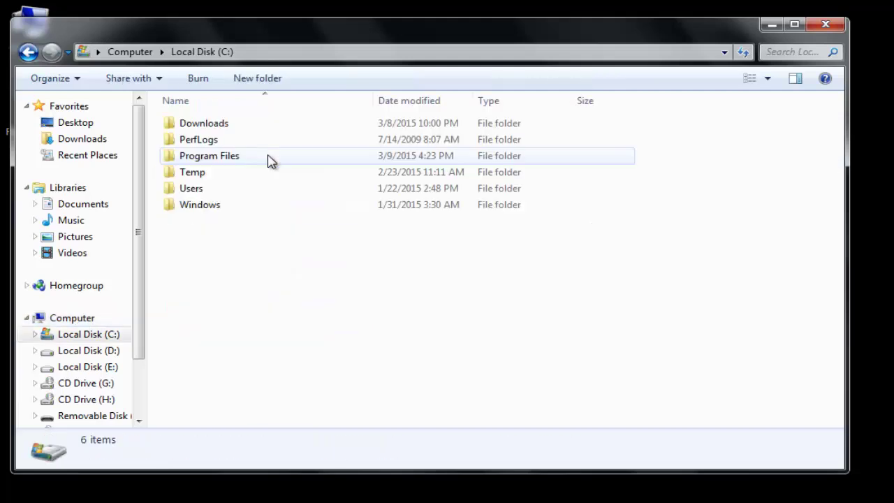
{"action": "left_click", "coordinate": [194, 178]}
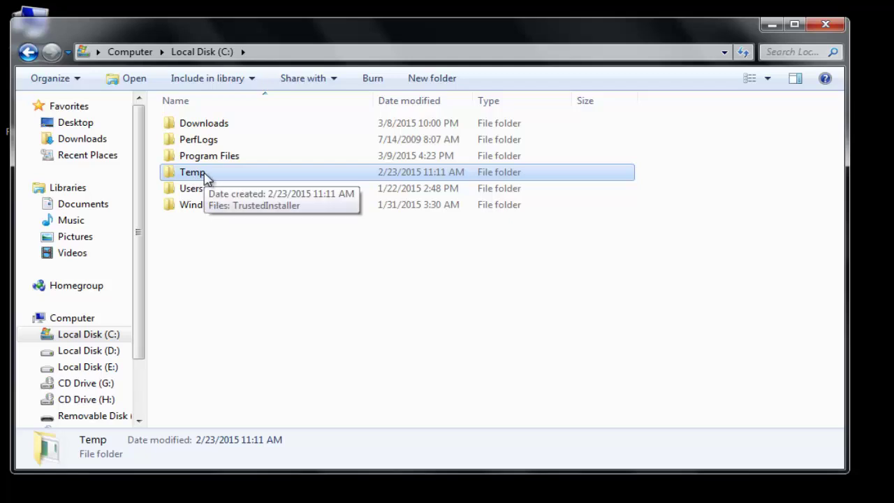
{"action": "left_click", "coordinate": [256, 262]}
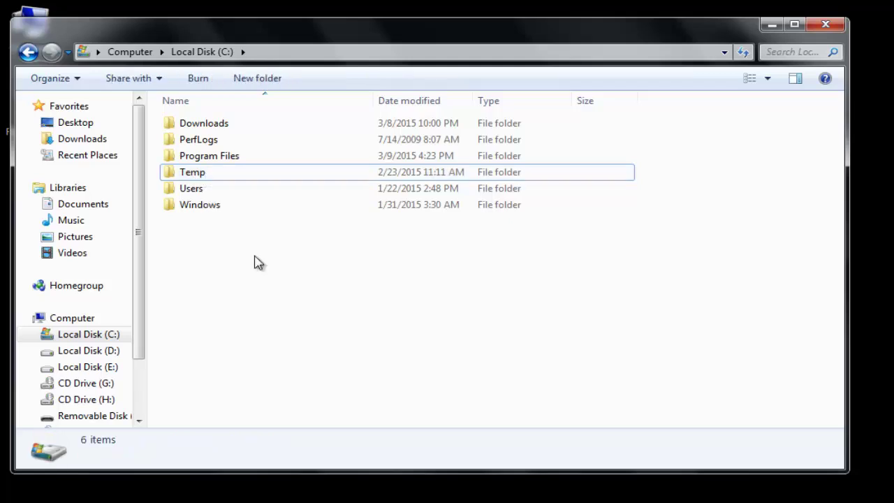
In Folder Options, show hidden files, folders, and drives, and stop hiding protected operating system files
{"action": "key", "text": "alt+t"}
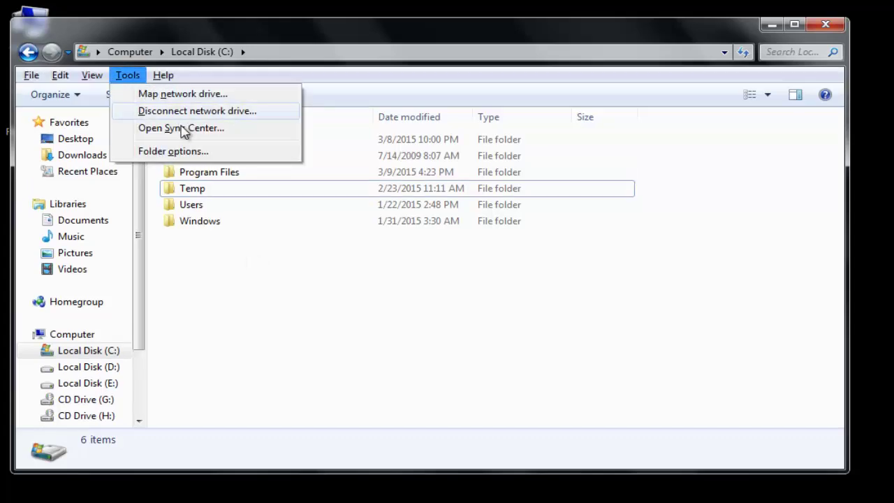
{"action": "left_click", "coordinate": [186, 157]}
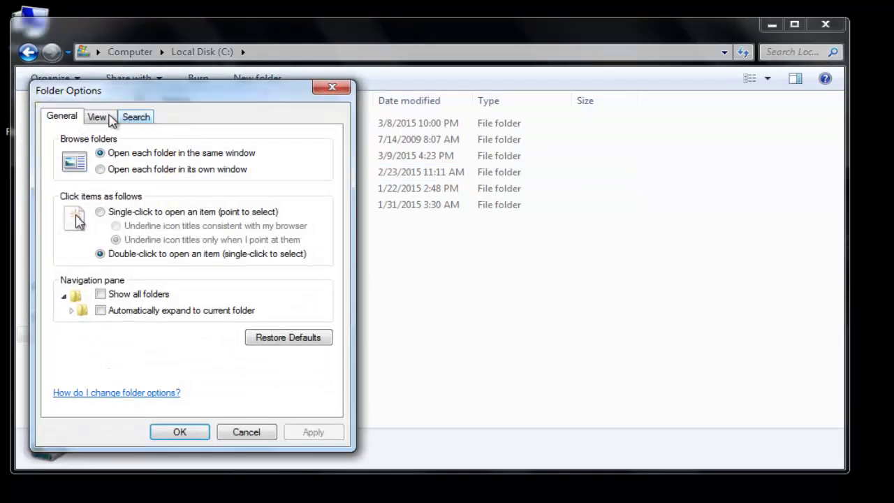
{"action": "left_click", "coordinate": [108, 119]}
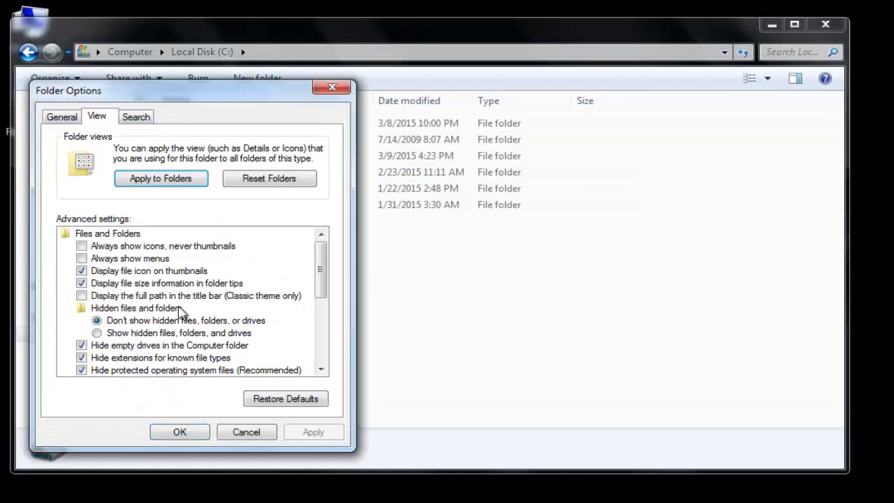
{"action": "left_click", "coordinate": [134, 372]}
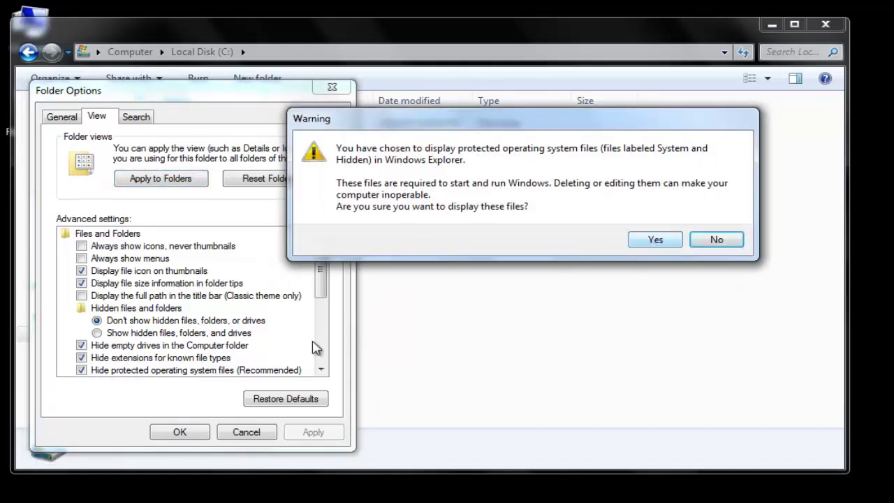
{"action": "left_click", "coordinate": [655, 241]}
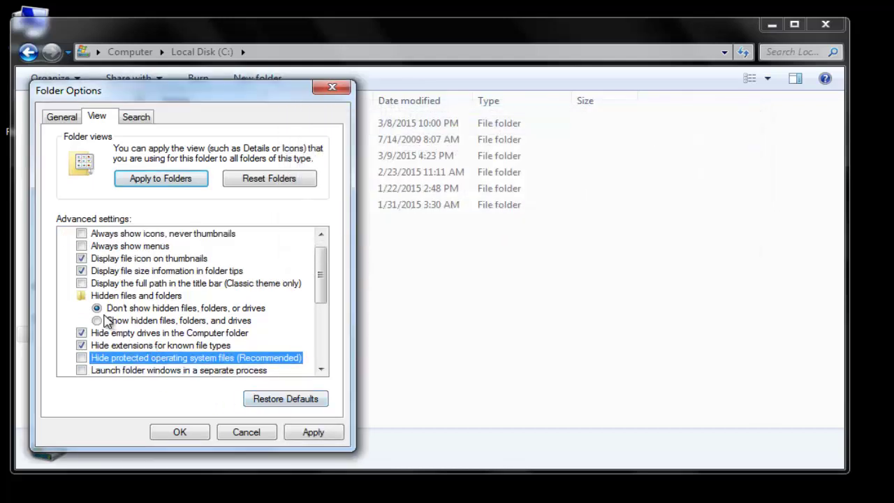
{"action": "left_click", "coordinate": [122, 321]}
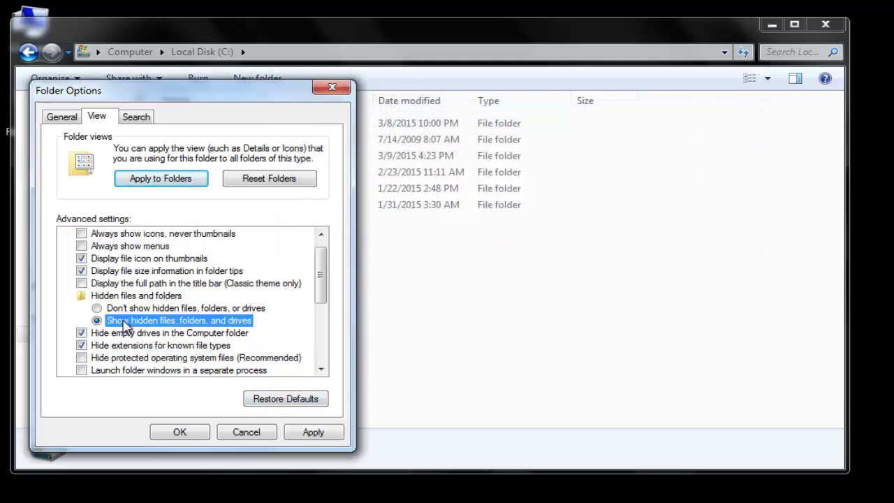
{"action": "left_click", "coordinate": [183, 433]}
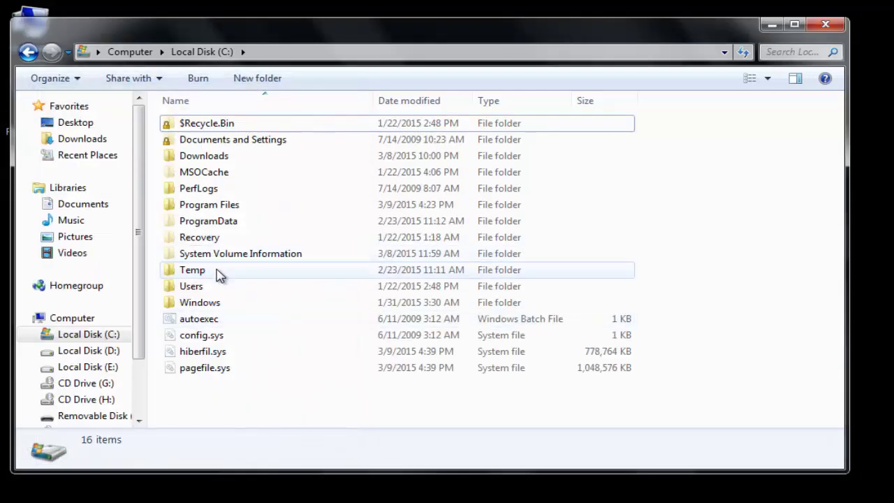
Open the Temp folder on Local Disk (C:)
{"action": "left_click", "coordinate": [218, 274]}
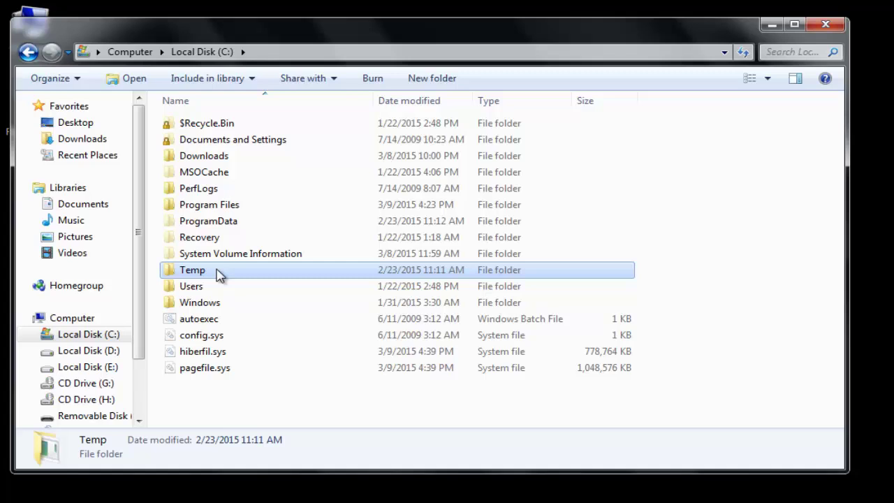
{"action": "key", "text": "alt+t"}
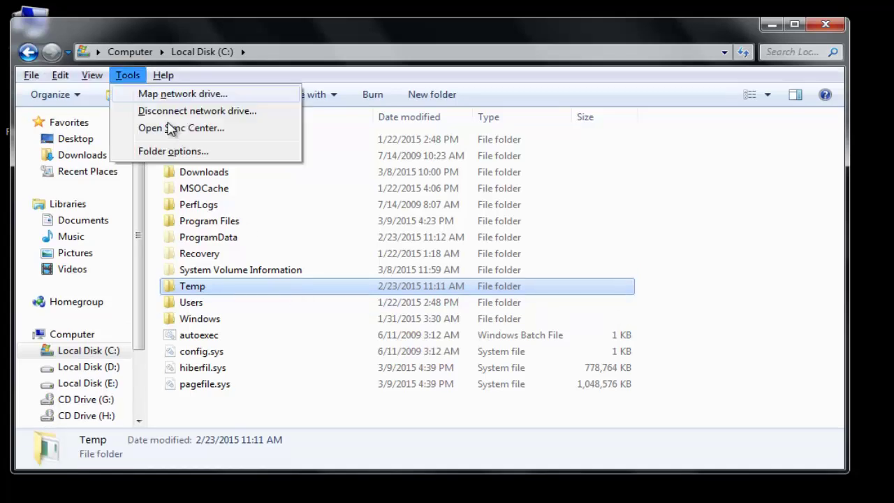
{"action": "left_click", "coordinate": [451, 36]}
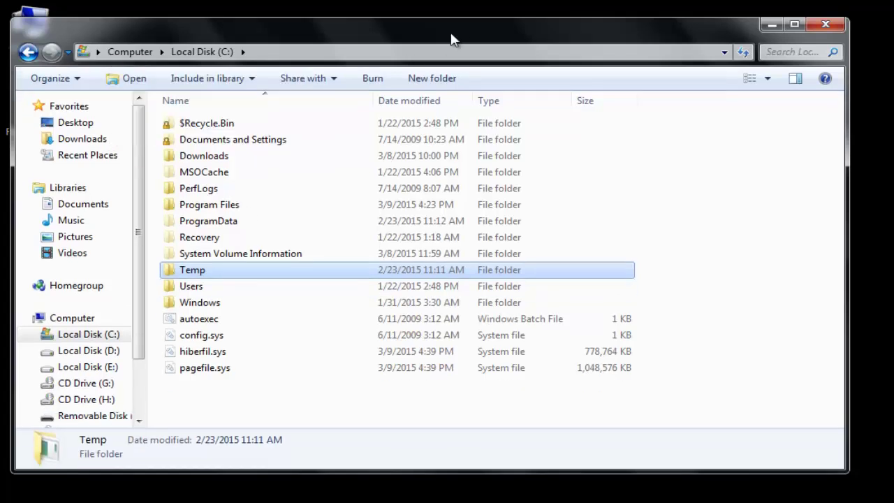
{"action": "double_click", "coordinate": [208, 271]}
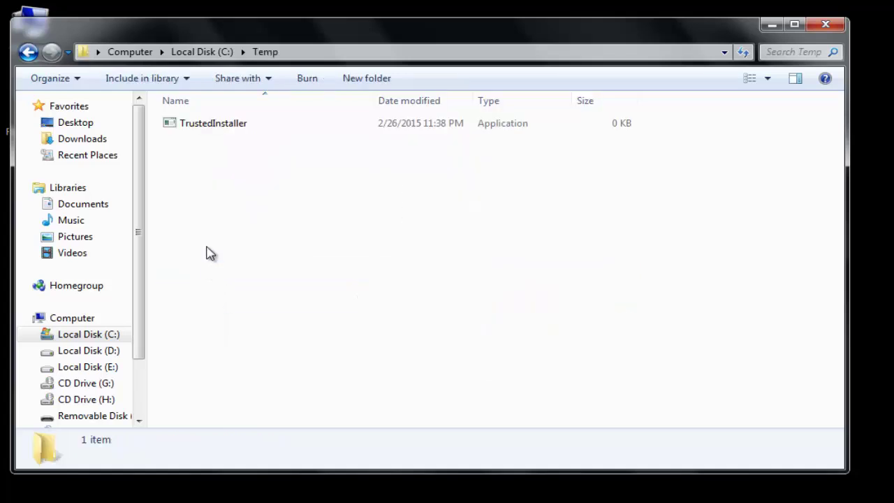
Select the TrustedInstaller application in the Temp folder and minimize the Explorer window
{"action": "left_click", "coordinate": [222, 131]}
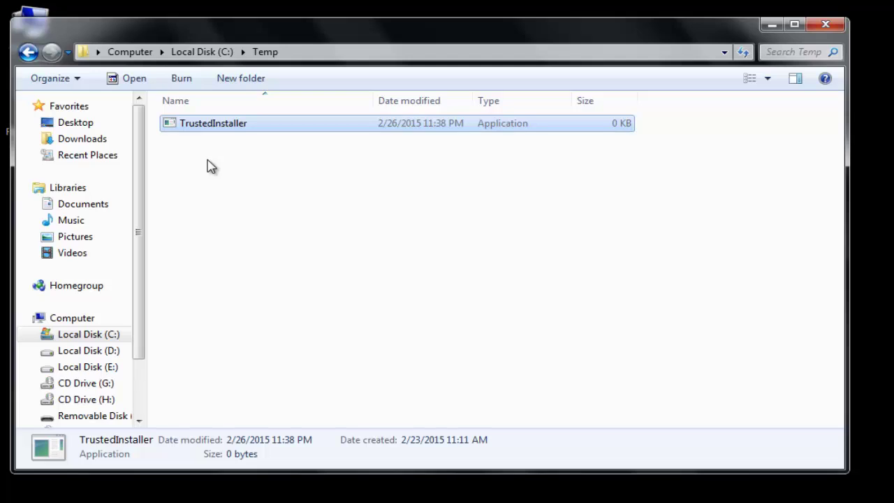
{"action": "left_click", "coordinate": [258, 181]}
{"action": "left_click", "coordinate": [218, 123]}
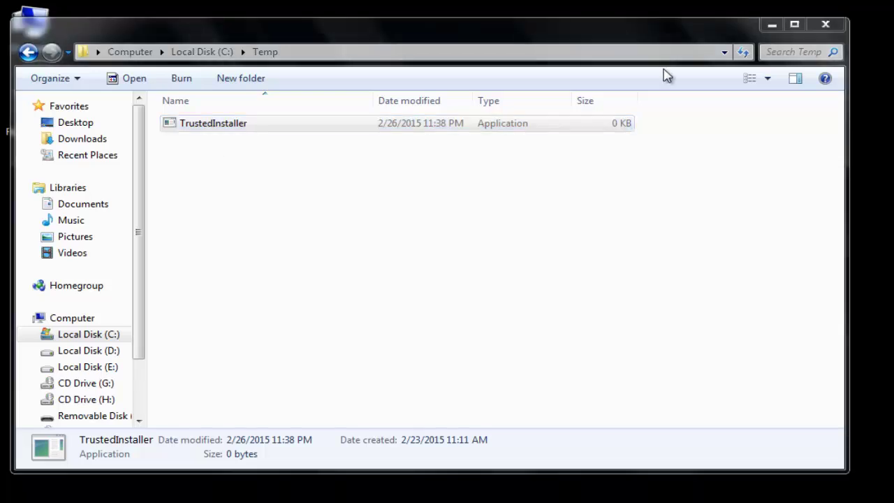
{"action": "left_click", "coordinate": [772, 24]}
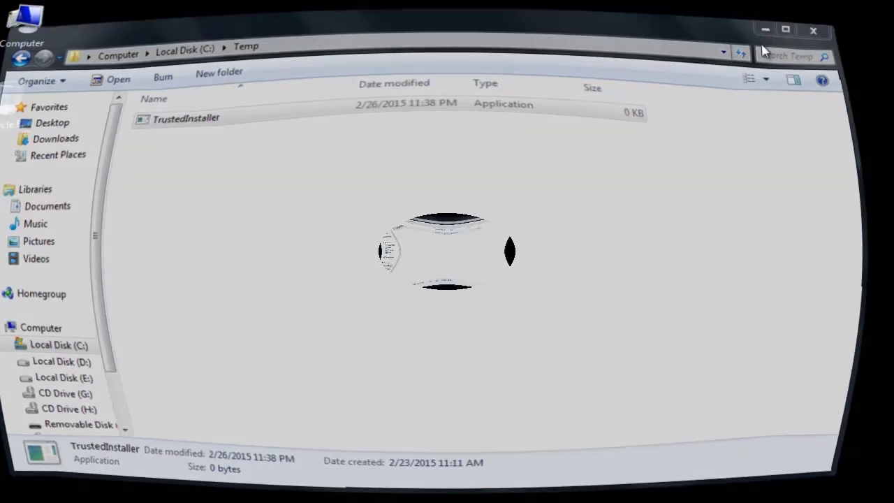
Open the file location of the wuauclt.exe process from Task Manager
{"action": "key", "text": "ctrl+shift+Escape"}
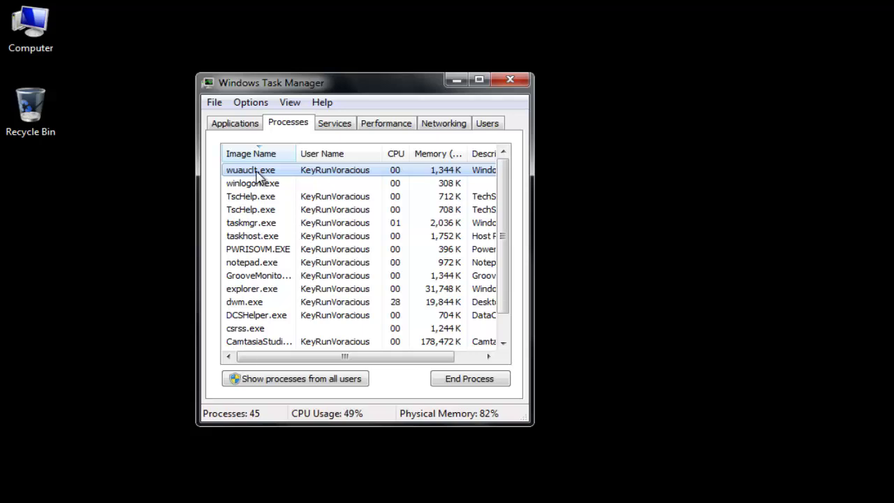
{"action": "right_click", "coordinate": [258, 175]}
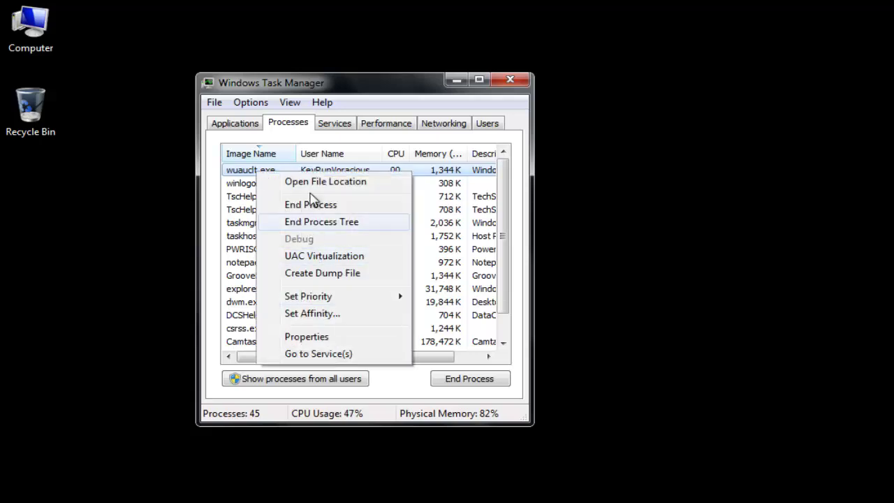
{"action": "left_click", "coordinate": [312, 182]}
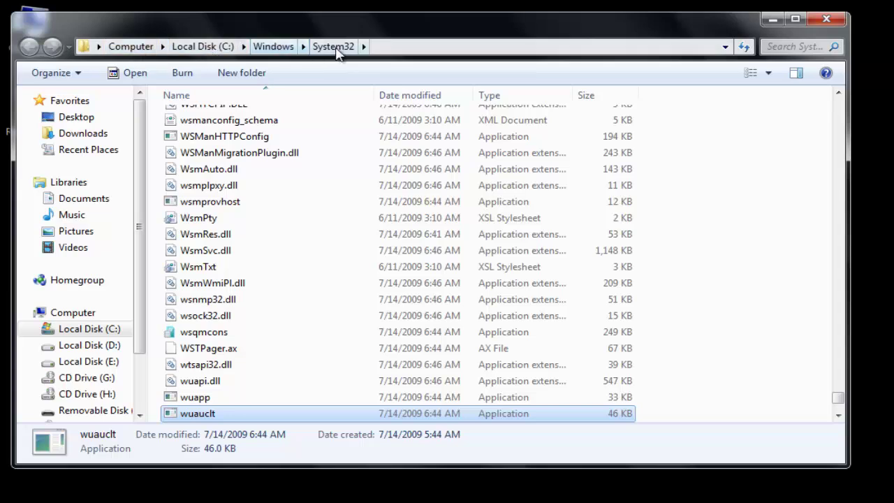
Open the properties of the wuauclt file in System32 and review the security permissions of SYSTEM and TrustedInstaller
{"action": "right_click", "coordinate": [211, 419]}
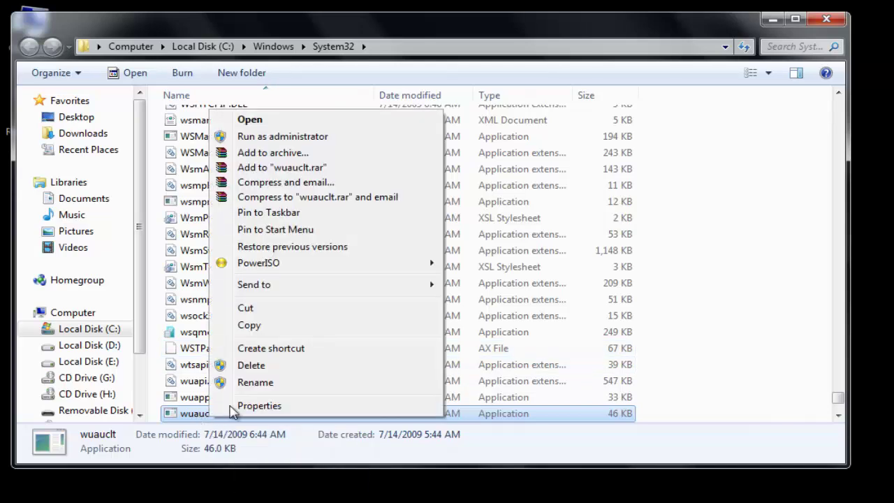
{"action": "left_click", "coordinate": [253, 407]}
{"action": "left_click_drag", "start_coordinate": [324, 111], "coordinate": [330, 49]}
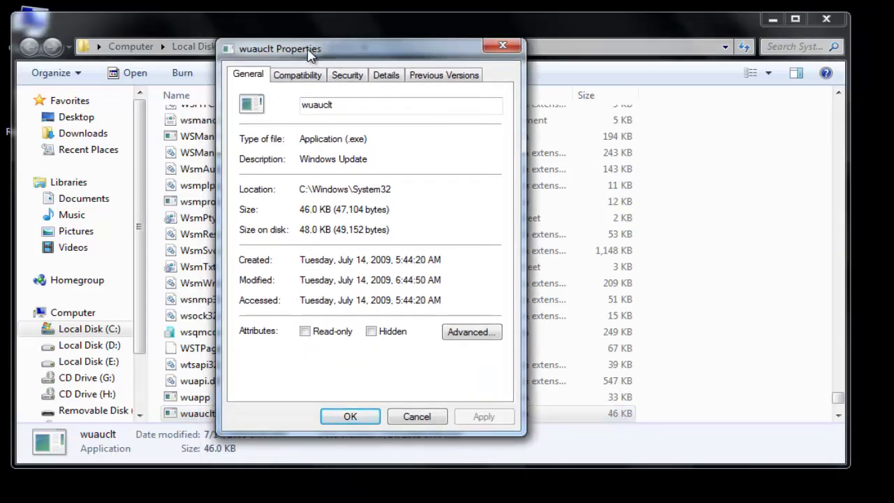
{"action": "left_click", "coordinate": [345, 79]}
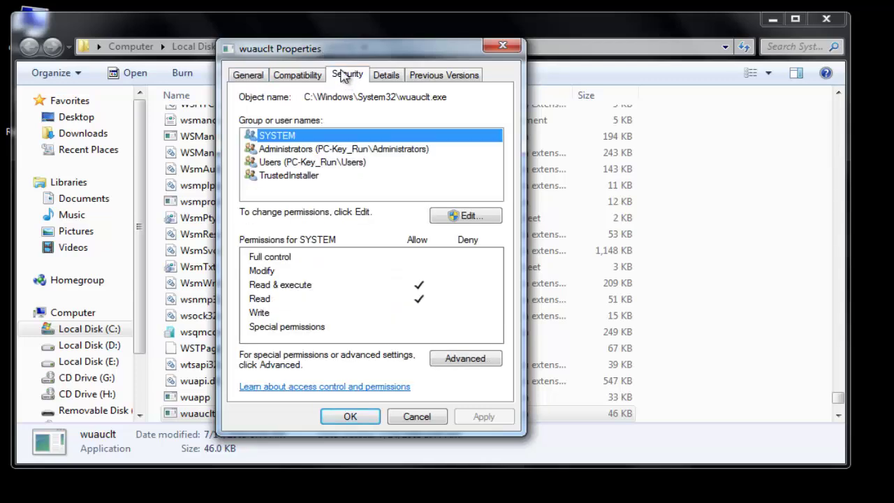
{"action": "left_click", "coordinate": [345, 77]}
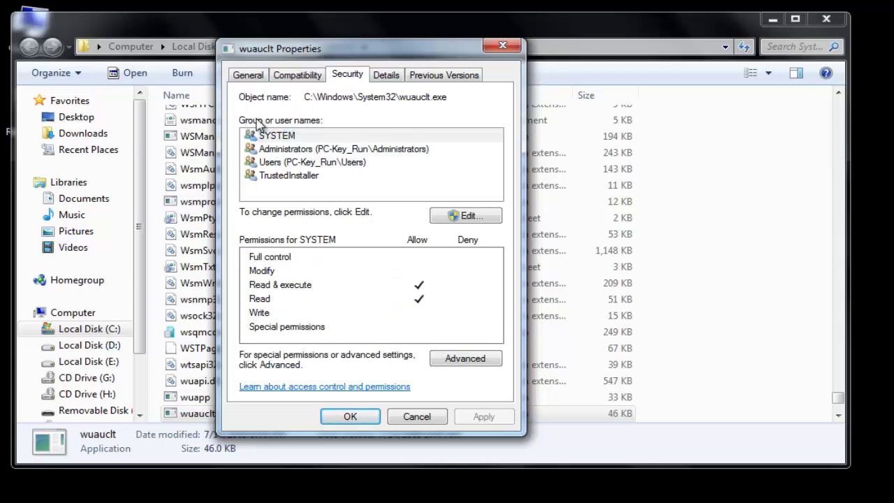
{"action": "left_click", "coordinate": [285, 139]}
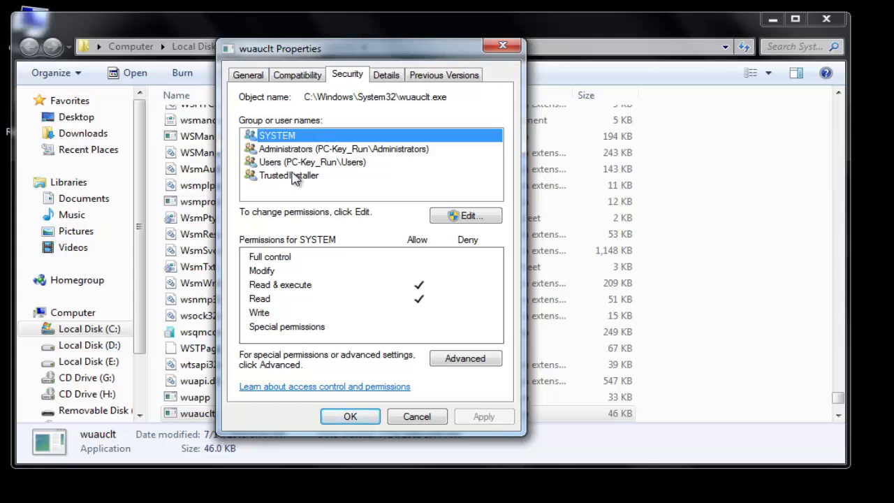
{"action": "left_click", "coordinate": [293, 177]}
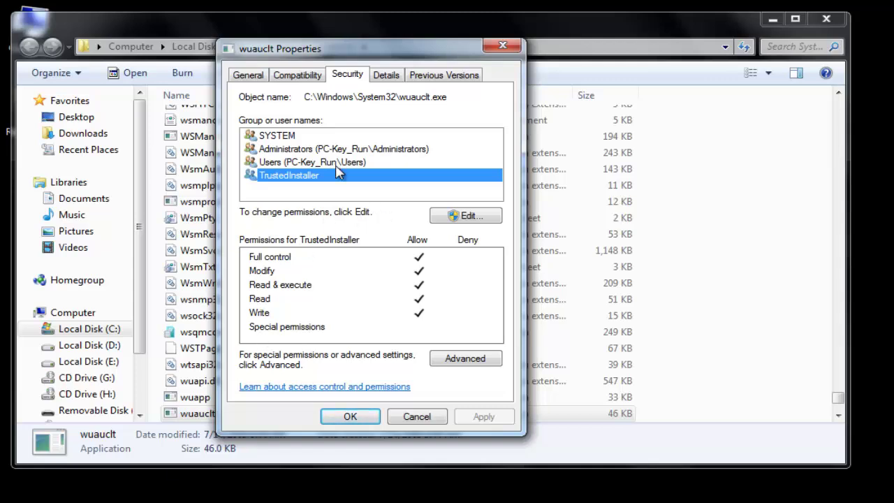
Change the owner of wuauclt.exe to the personal user account in its advanced security settings and acknowledge the ownership notice
{"action": "left_click", "coordinate": [466, 360]}
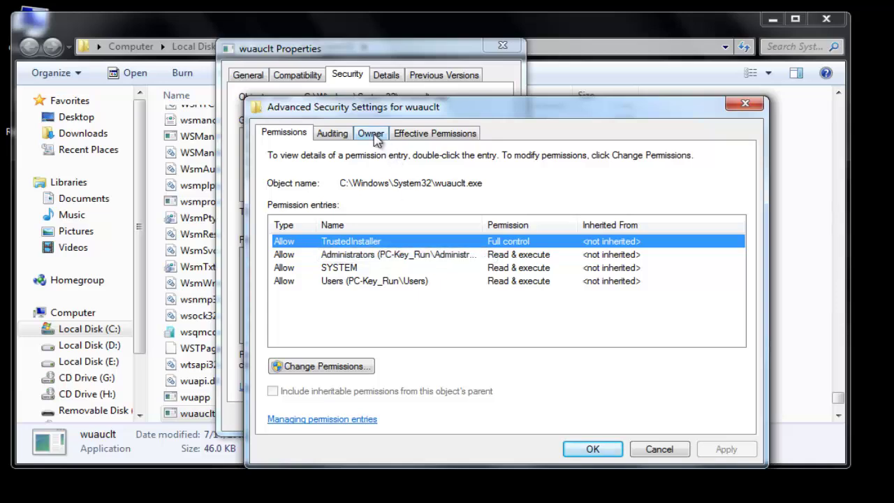
{"action": "left_click", "coordinate": [371, 133]}
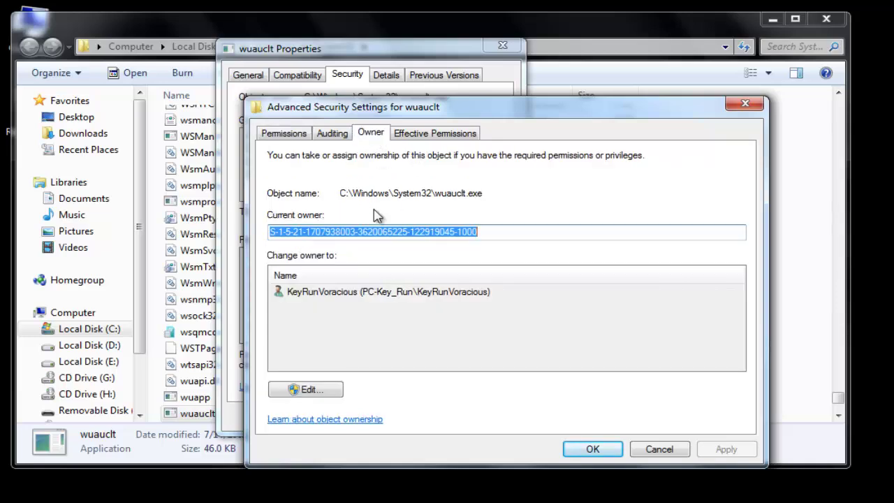
{"action": "left_click", "coordinate": [369, 138]}
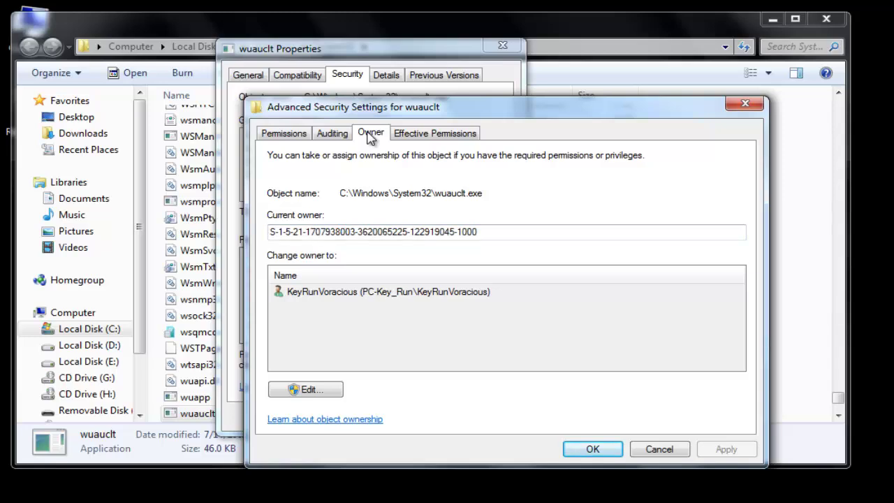
{"action": "left_click", "coordinate": [310, 394]}
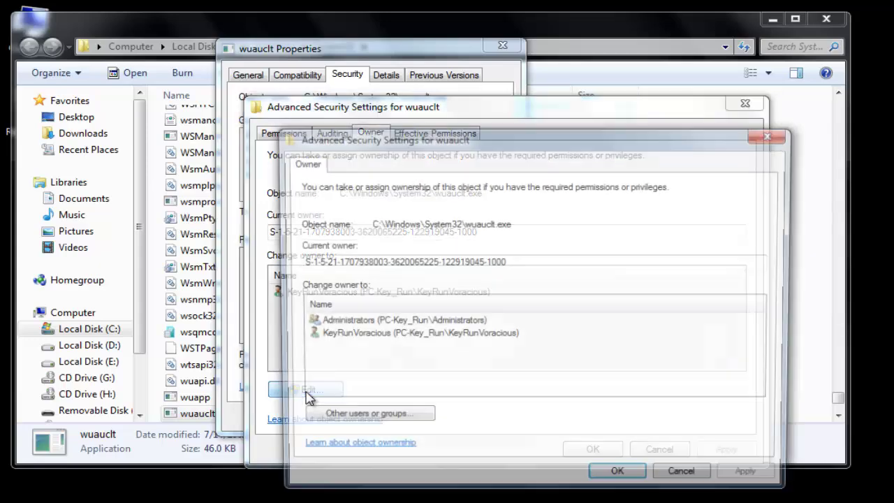
{"action": "left_click_drag", "start_coordinate": [393, 149], "coordinate": [381, 124]}
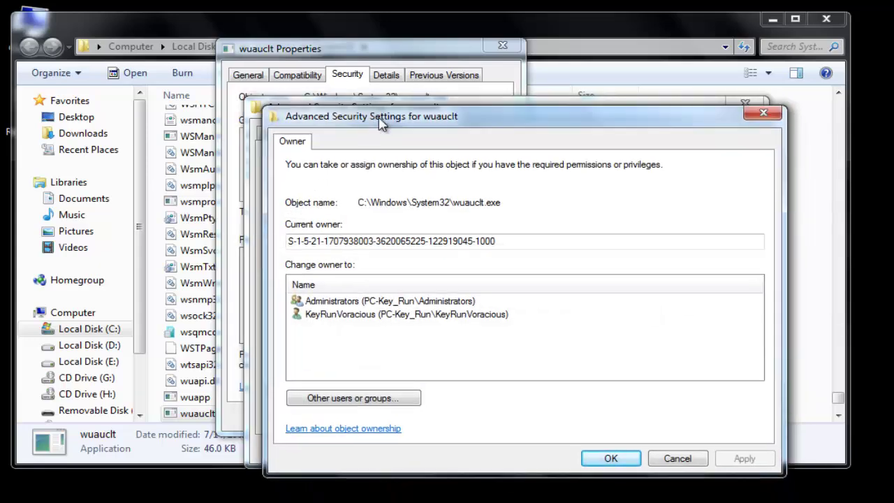
{"action": "left_click", "coordinate": [356, 313]}
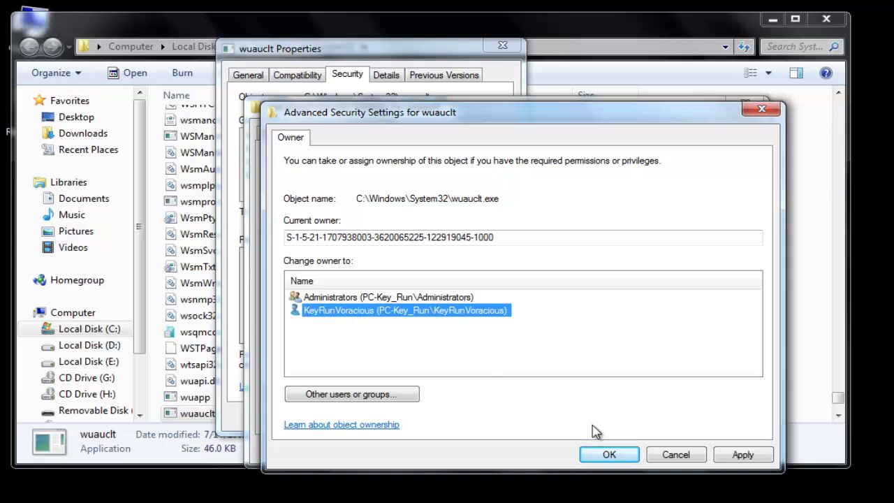
{"action": "left_click", "coordinate": [624, 463]}
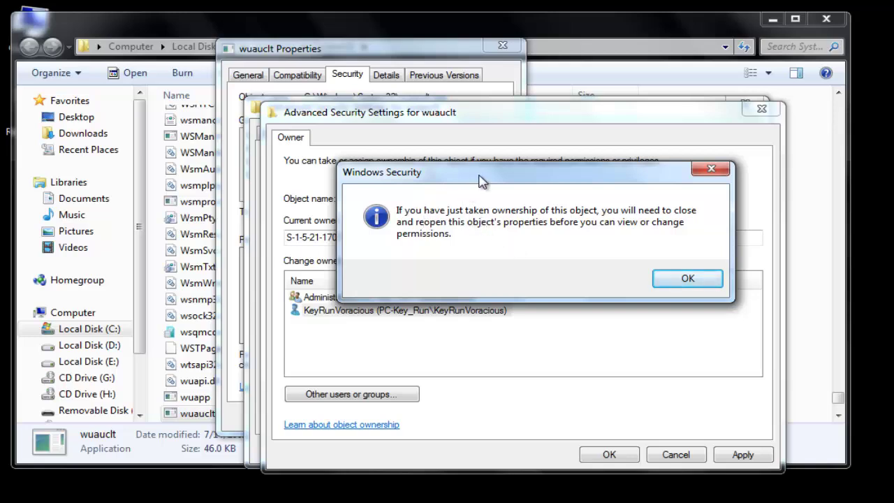
{"action": "left_click_drag", "start_coordinate": [454, 166], "coordinate": [394, 140]}
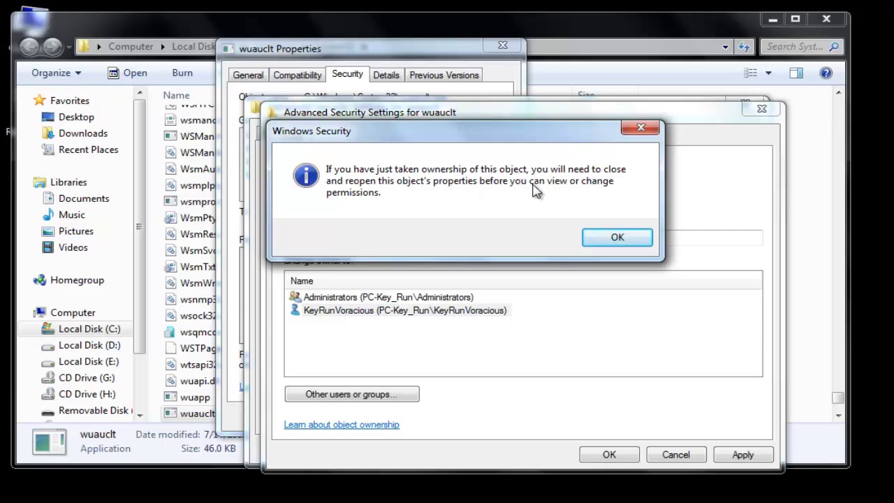
{"action": "left_click", "coordinate": [616, 239]}
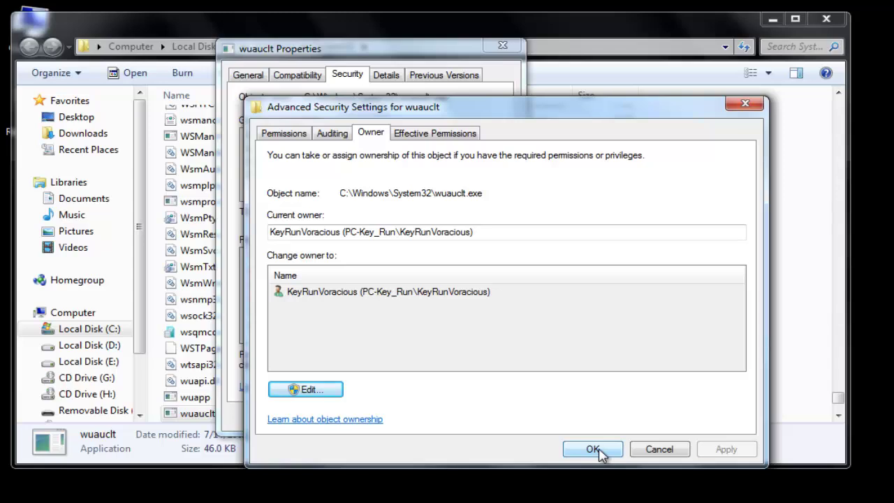
Remove the TrustedInstaller entry from the wuauclt.exe permission entries and accept the system permission change
{"action": "left_click", "coordinate": [288, 133]}
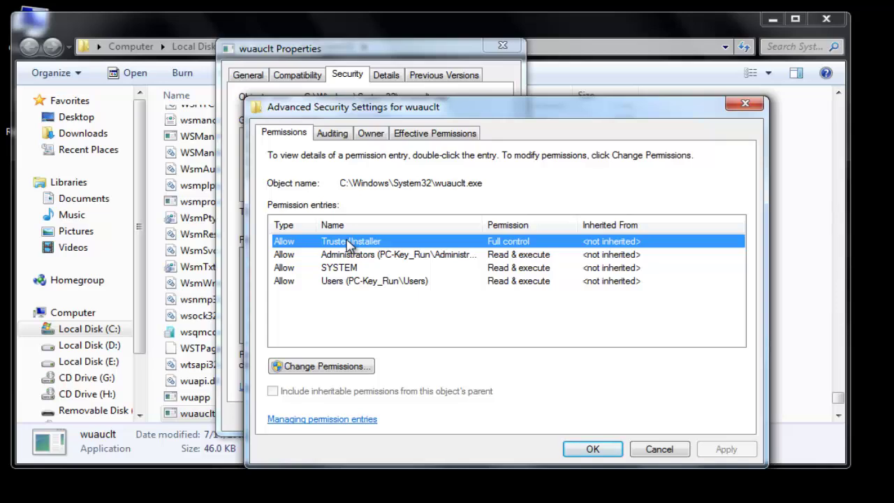
{"action": "left_click", "coordinate": [323, 368]}
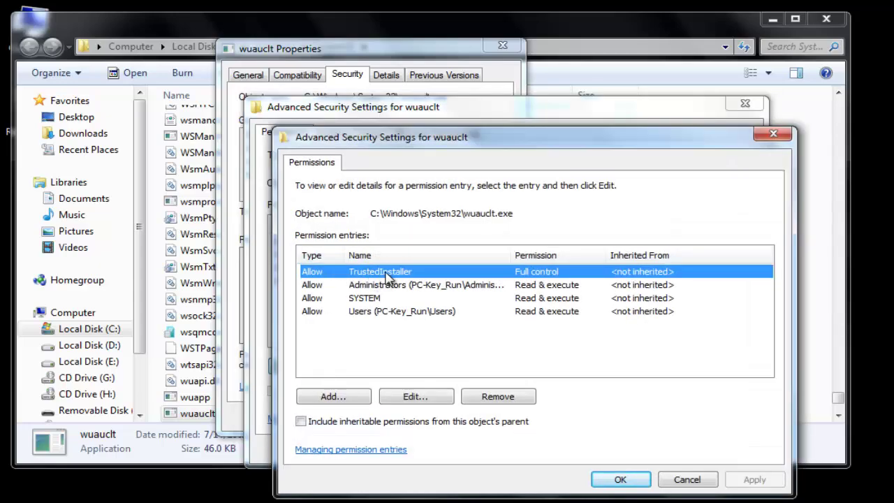
{"action": "double_click", "coordinate": [386, 276]}
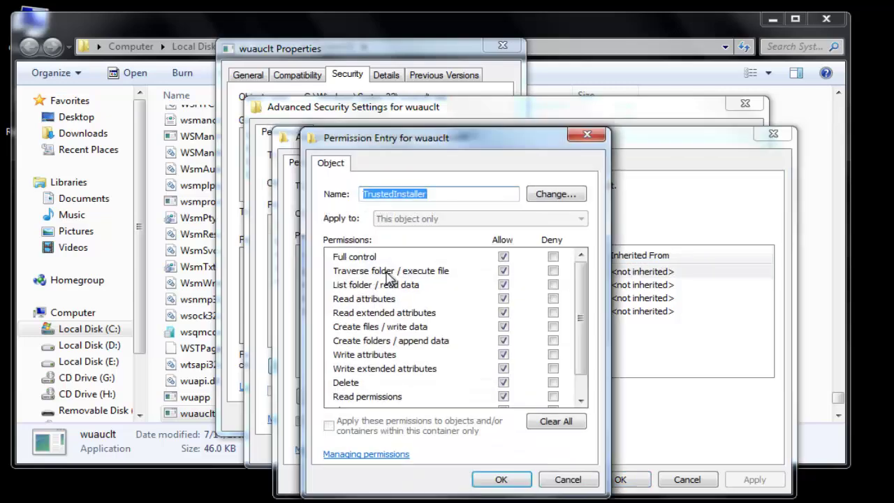
{"action": "left_click", "coordinate": [585, 138]}
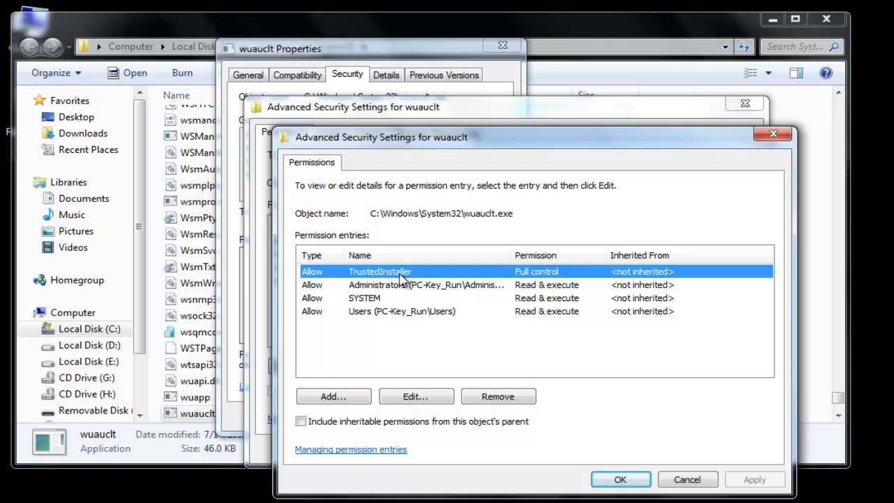
{"action": "left_click", "coordinate": [496, 397]}
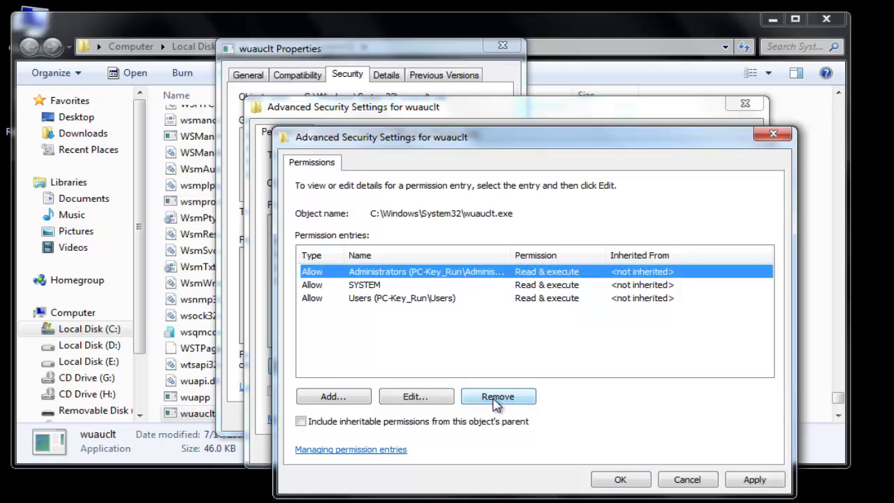
{"action": "left_click", "coordinate": [618, 480]}
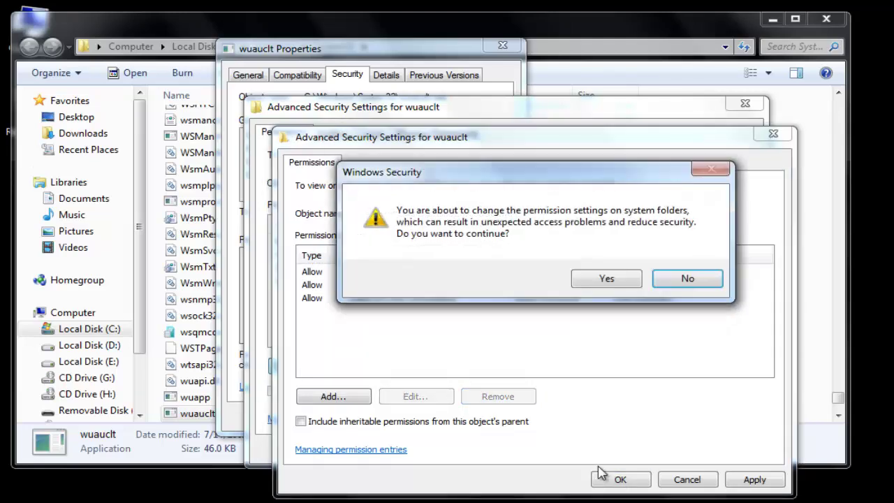
{"action": "left_click", "coordinate": [608, 279]}
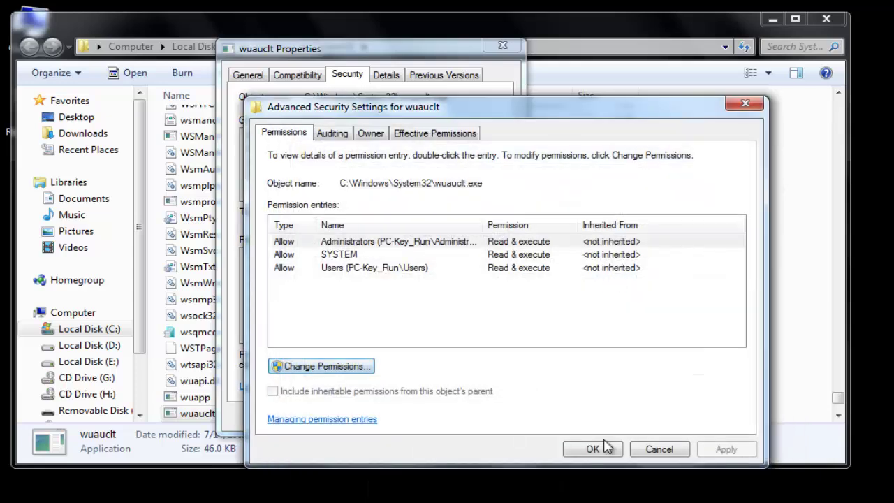
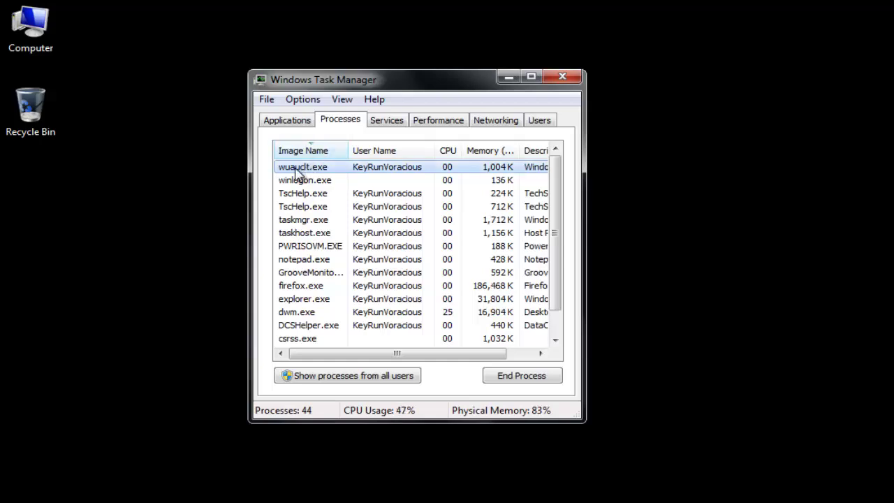
Reopen the properties of wuauclt in System32 via the file location of its running process, and minimize the Explorer and Task Manager windows
{"action": "right_click", "coordinate": [296, 174]}
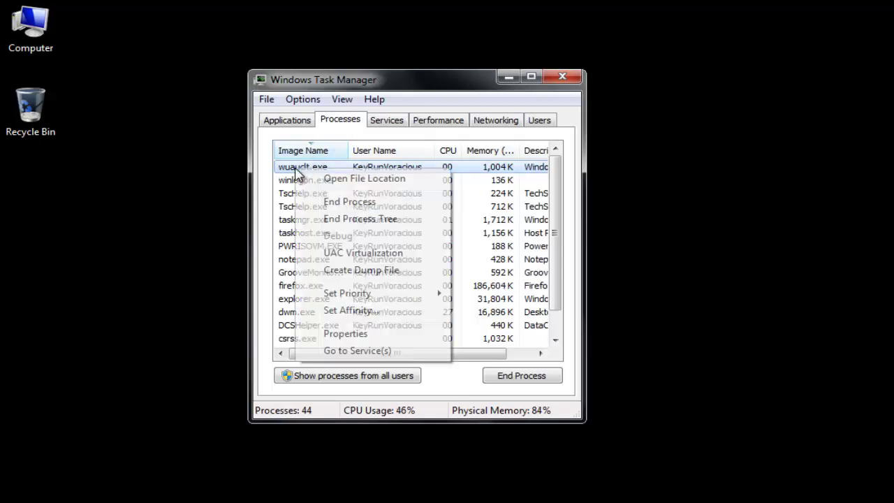
{"action": "left_click", "coordinate": [333, 182]}
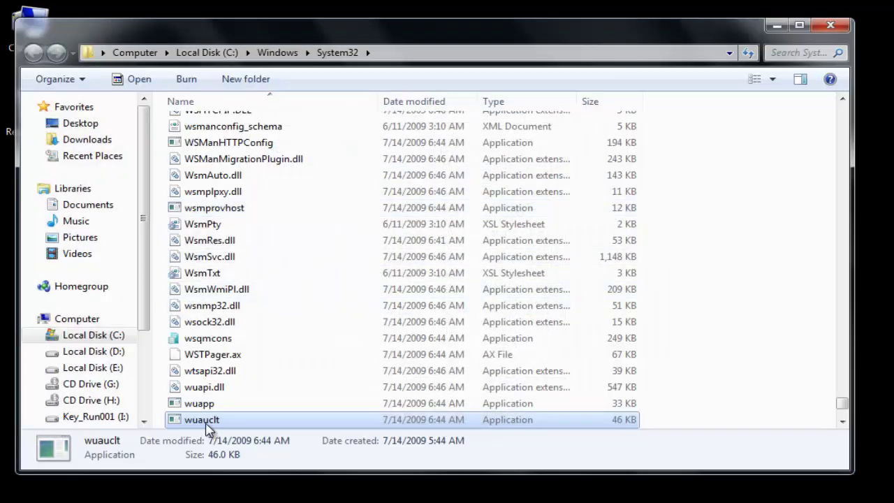
{"action": "right_click", "coordinate": [207, 429]}
{"action": "left_click", "coordinate": [237, 413]}
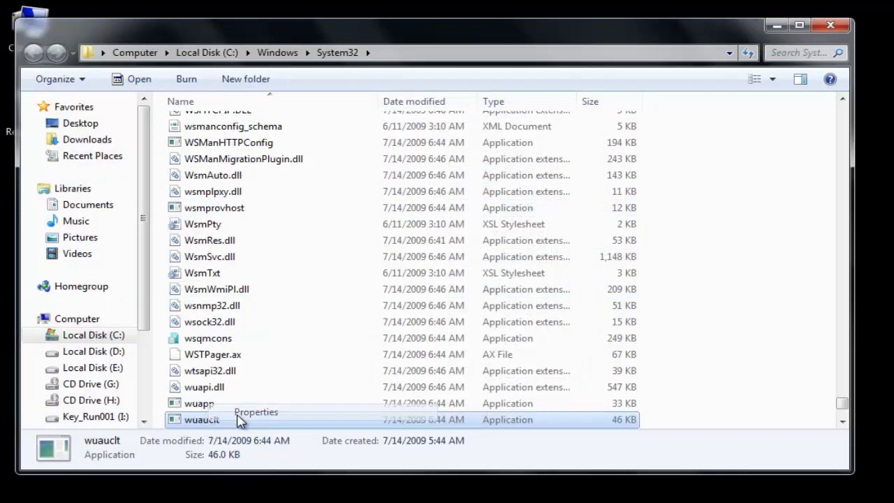
{"action": "left_click", "coordinate": [773, 34]}
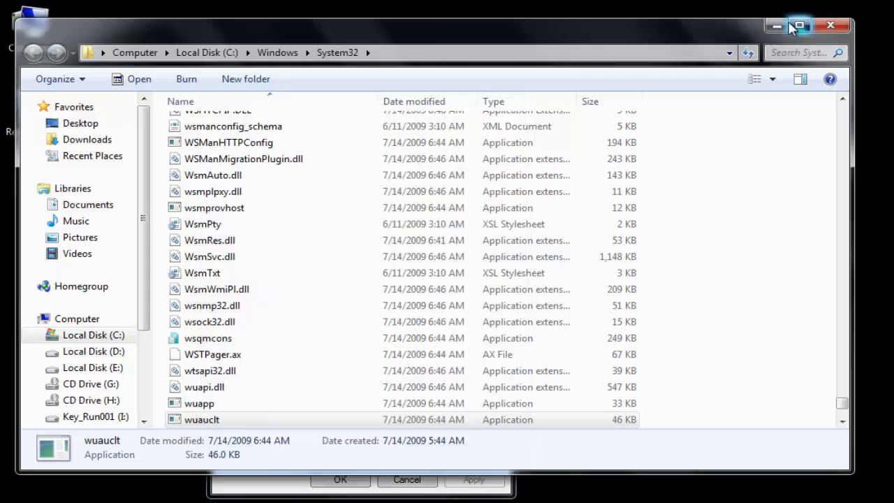
{"action": "left_click", "coordinate": [777, 26]}
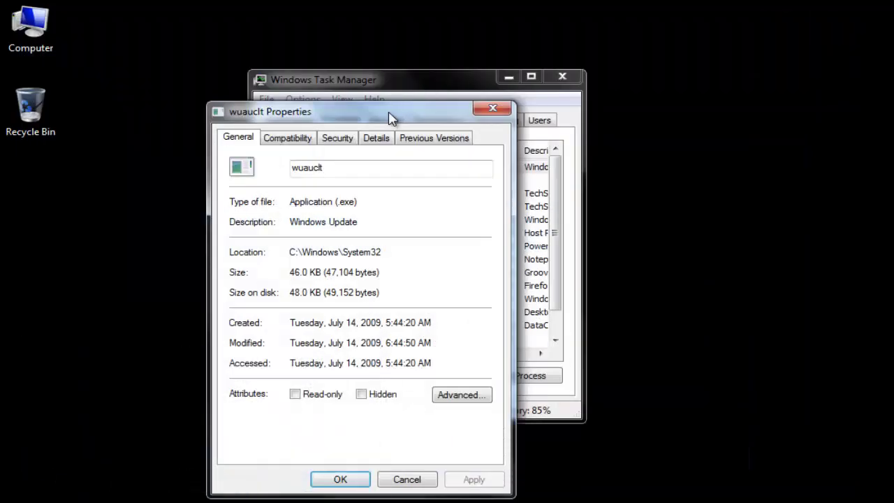
{"action": "left_click_drag", "start_coordinate": [389, 120], "coordinate": [468, 75]}
{"action": "left_click", "coordinate": [508, 77]}
Review the security permissions of SYSTEM, Administrators and Users for wuauclt.exe
{"action": "left_click", "coordinate": [419, 96]}
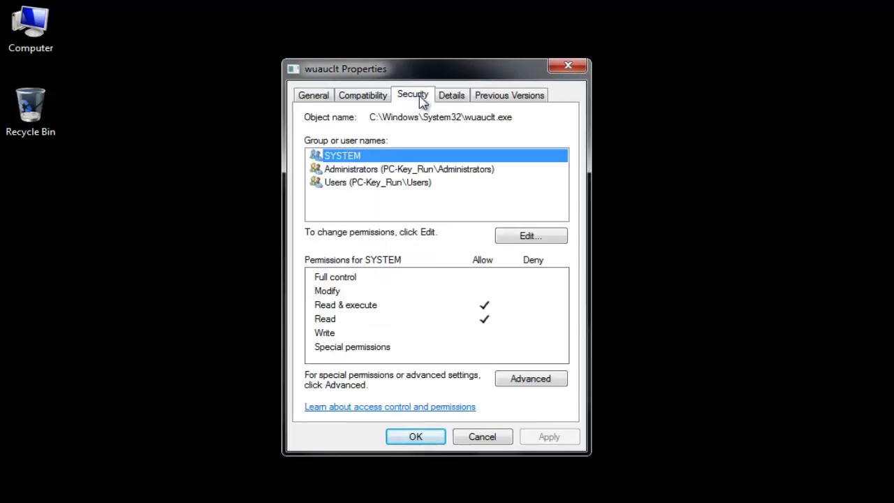
{"action": "left_click", "coordinate": [382, 171]}
{"action": "left_click", "coordinate": [383, 182]}
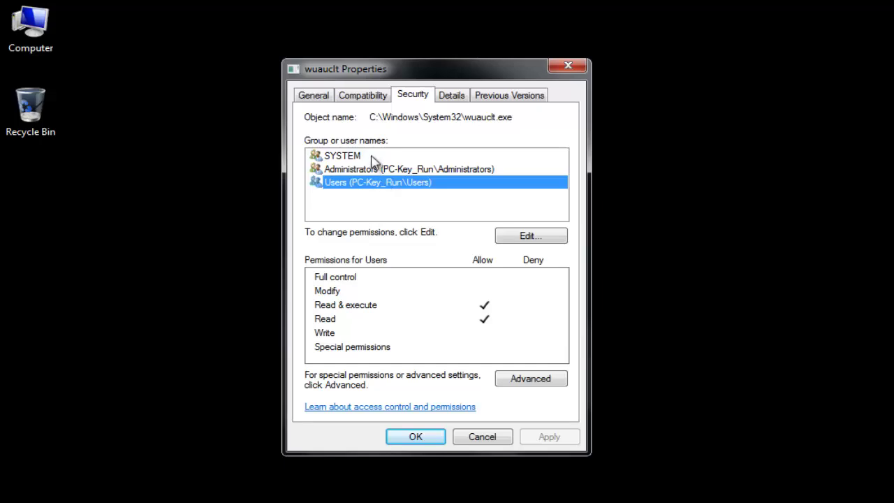
{"action": "left_click", "coordinate": [371, 156]}
{"action": "left_click", "coordinate": [371, 170]}
{"action": "left_click", "coordinate": [373, 184]}
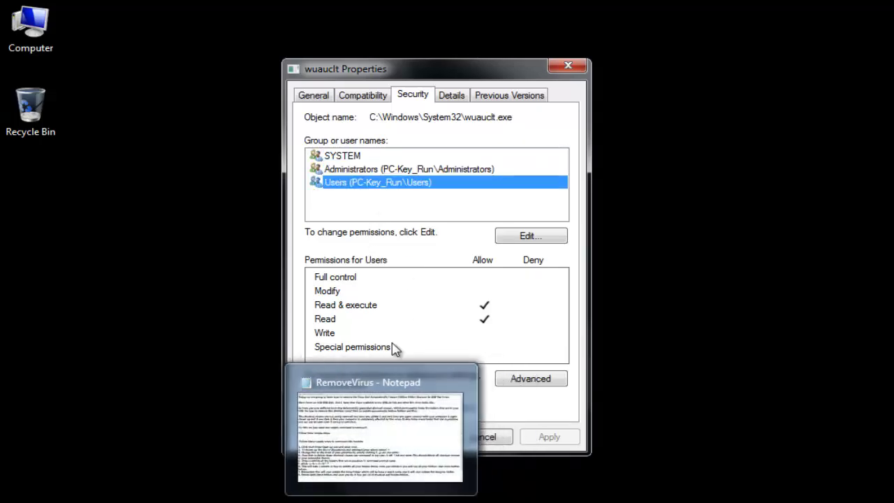
{"action": "left_click", "coordinate": [381, 159]}
{"action": "left_click", "coordinate": [381, 170]}
{"action": "left_click", "coordinate": [383, 183]}
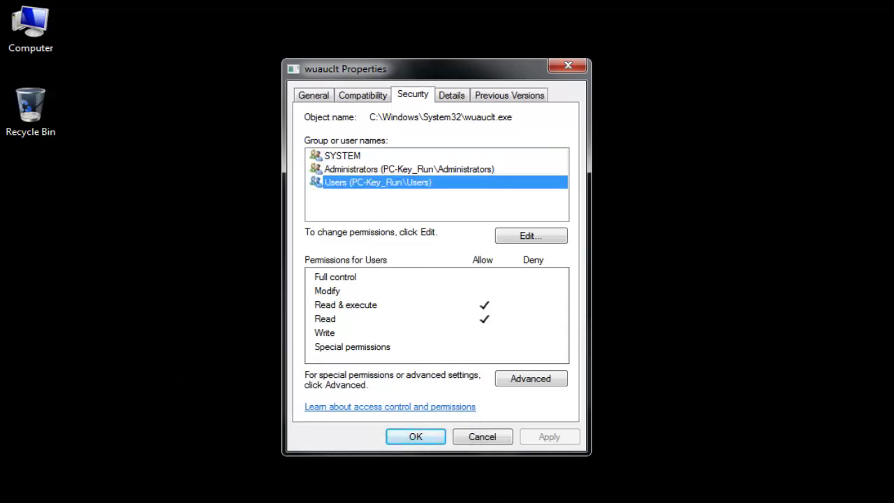
Check the running processes in Task Manager, minimize it and view SYSTEM's permissions for wuauclt.exe
{"action": "key", "text": "ctrl+shift+Escape"}
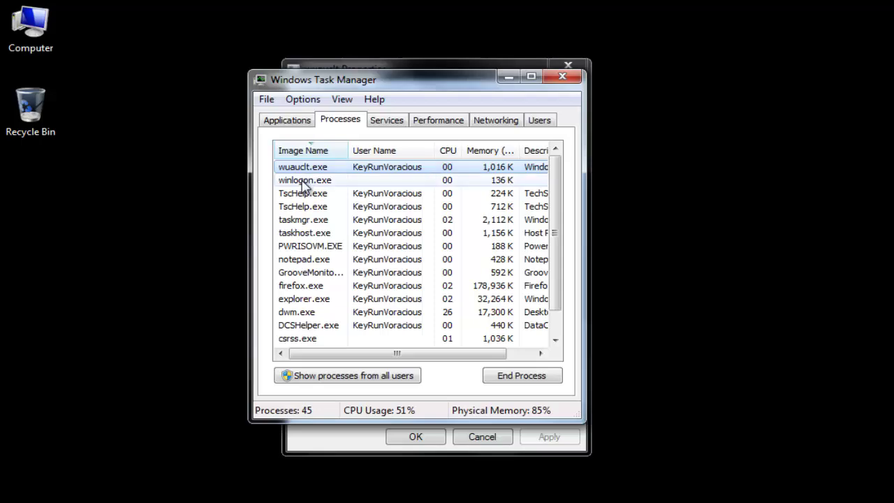
{"action": "left_click", "coordinate": [511, 80]}
{"action": "left_click", "coordinate": [383, 158]}
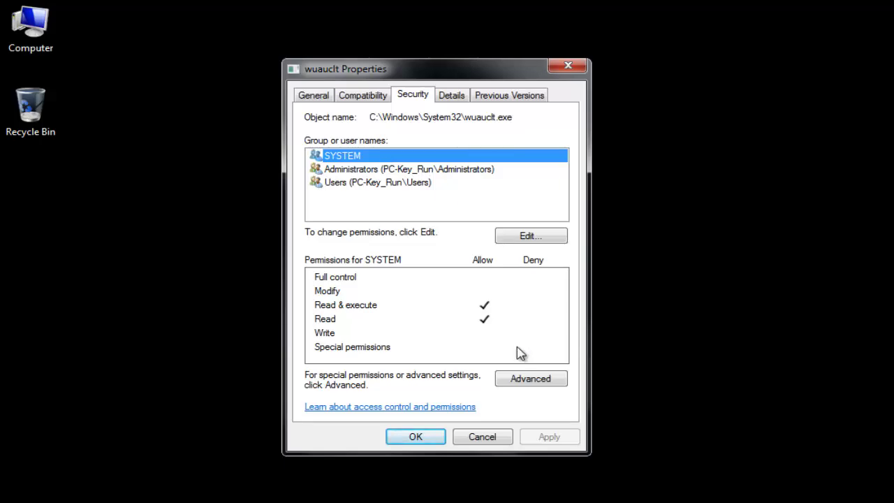
Edit the Administrators permission entry of wuauclt.exe in the advanced security settings to deny Full control
{"action": "left_click", "coordinate": [524, 384]}
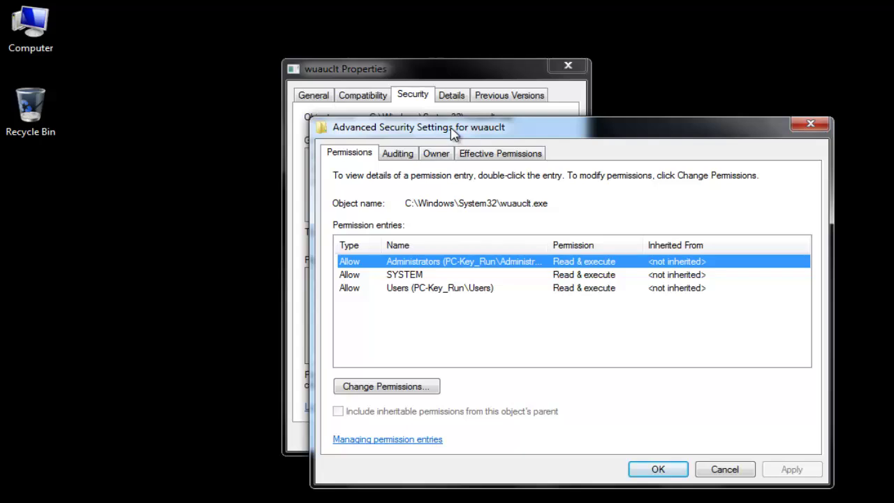
{"action": "left_click_drag", "start_coordinate": [453, 132], "coordinate": [440, 64]}
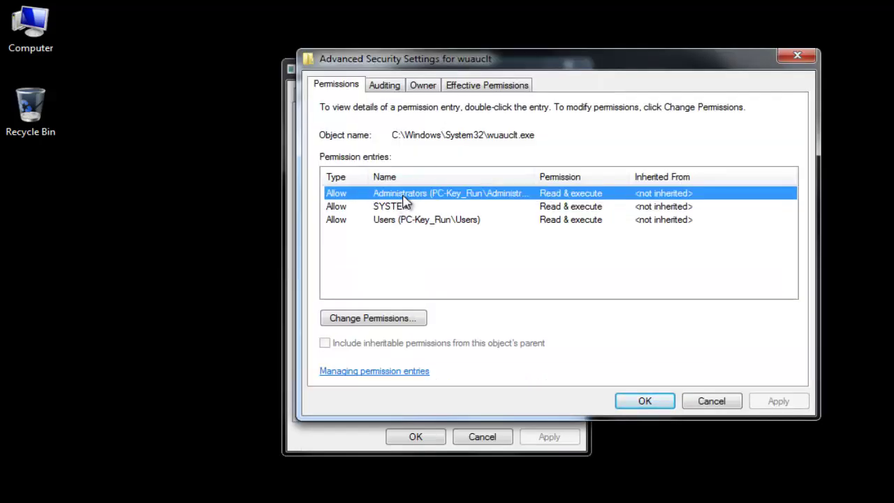
{"action": "left_click", "coordinate": [362, 325]}
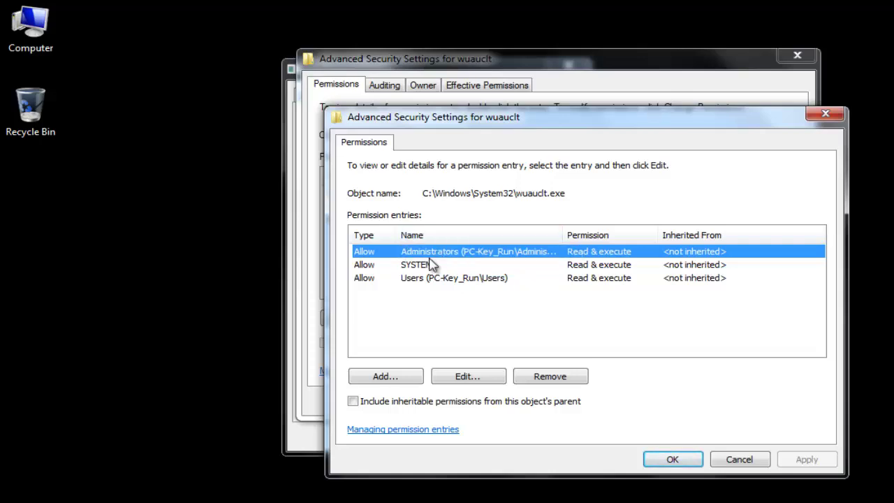
{"action": "left_click", "coordinate": [470, 377]}
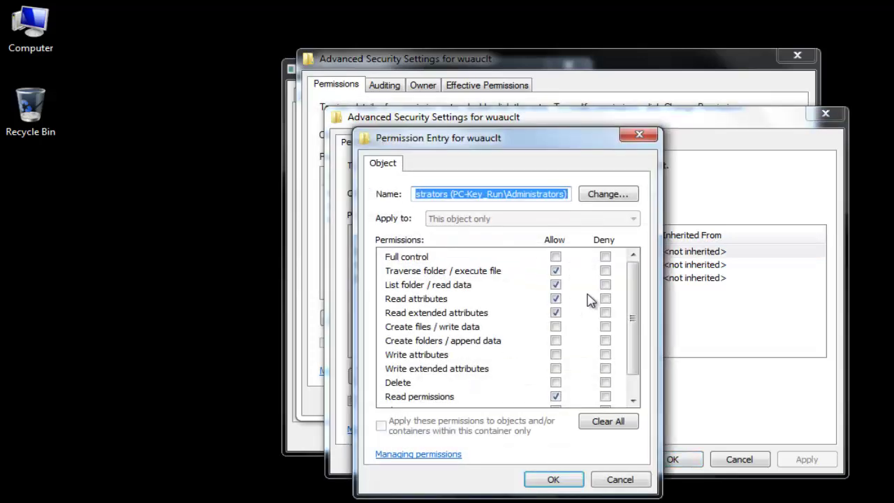
{"action": "left_click", "coordinate": [605, 259]}
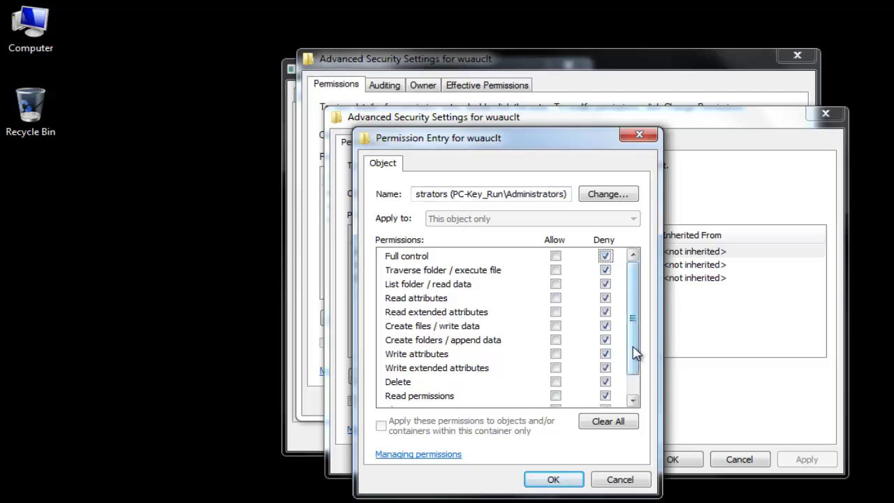
{"action": "left_click_drag", "start_coordinate": [635, 355], "coordinate": [634, 280]}
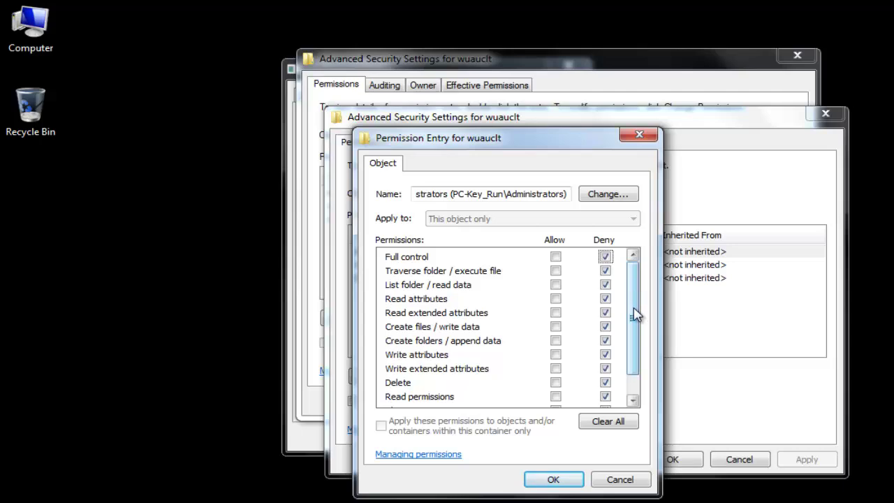
{"action": "left_click", "coordinate": [553, 480]}
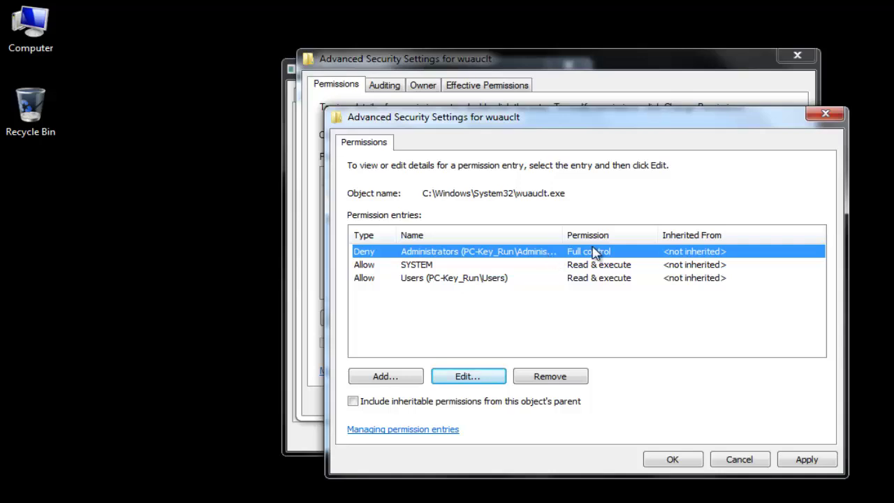
Check wuauclt.exe in the Task Manager process list, minimize it, and set the SYSTEM permission entry to deny Full control
{"action": "double_click", "coordinate": [431, 256]}
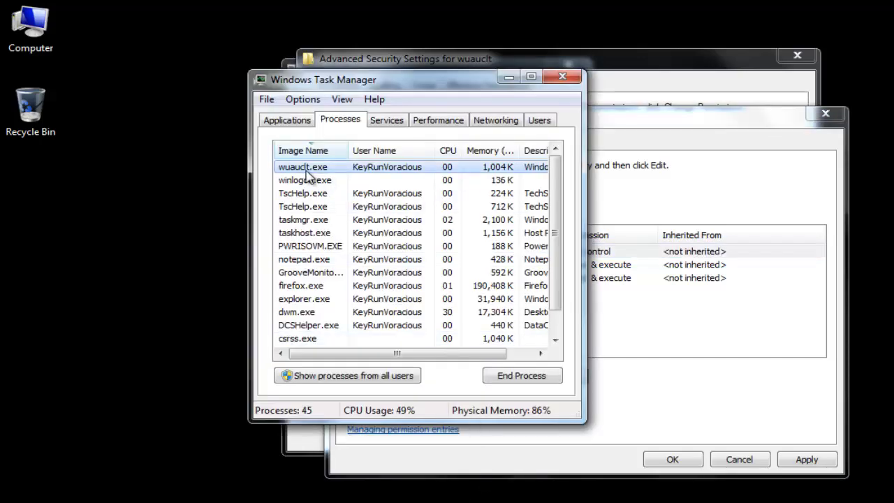
{"action": "left_click", "coordinate": [509, 78]}
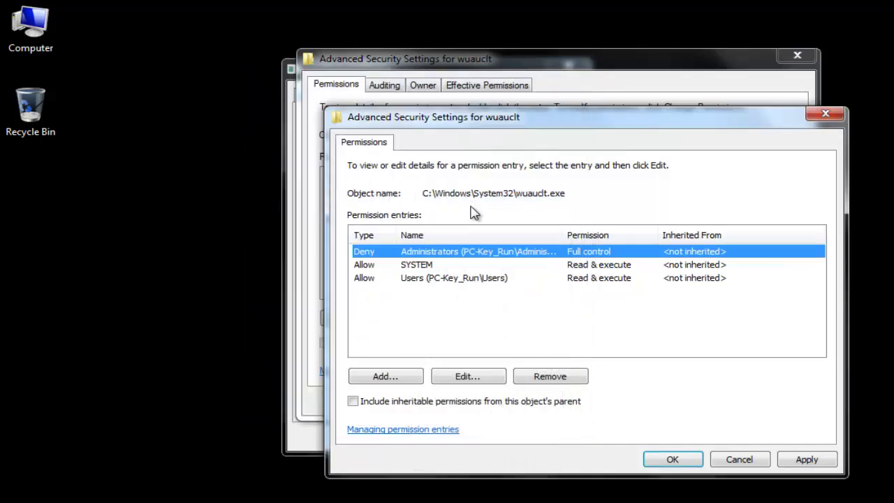
{"action": "left_click", "coordinate": [417, 265]}
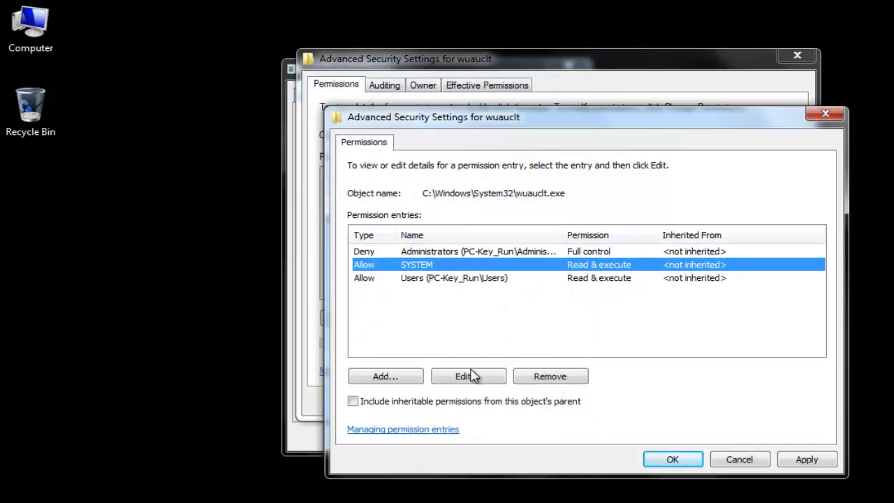
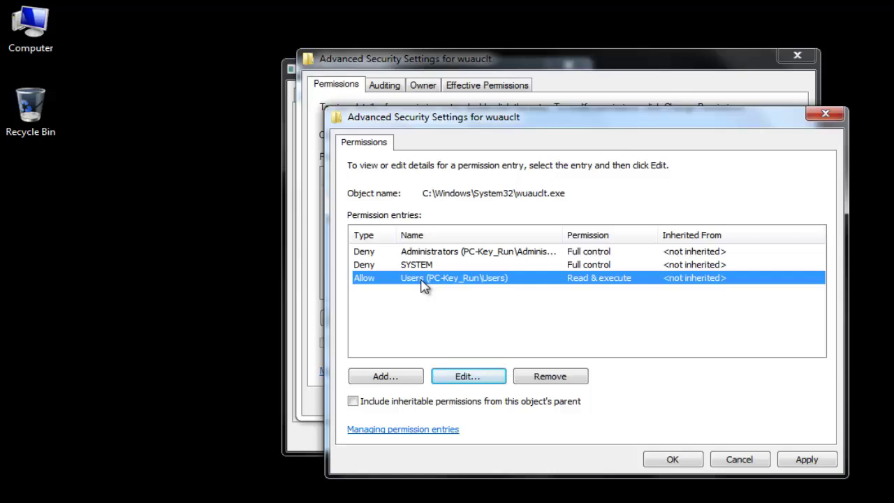
Deny Full control in the Users permission entry of wuauclt.exe, then apply the permission changes and accept the security warnings
{"action": "left_click", "coordinate": [463, 377]}
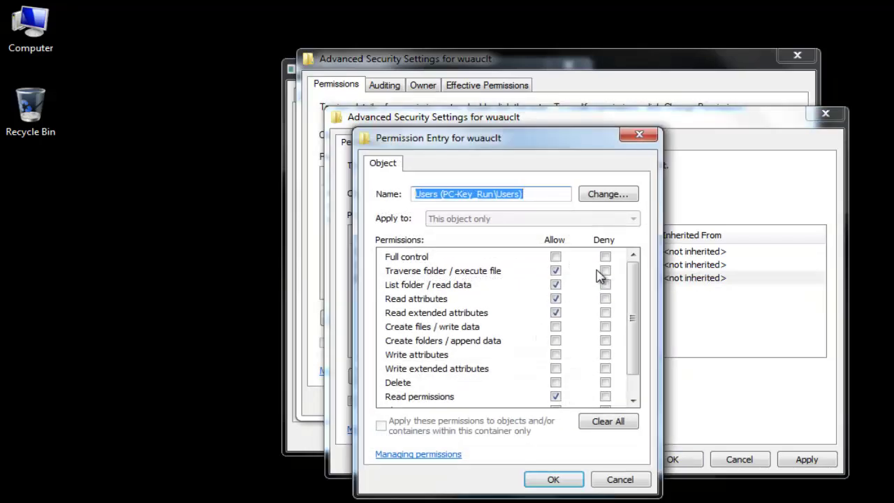
{"action": "left_click", "coordinate": [605, 256]}
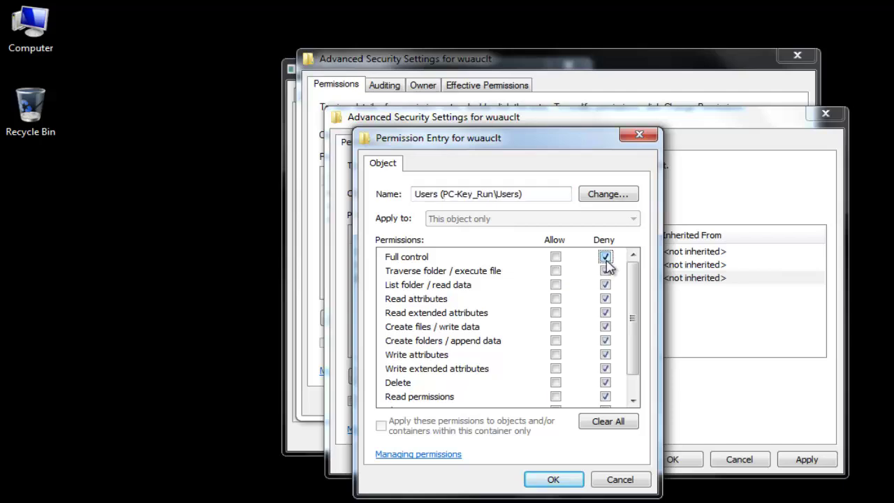
{"action": "left_click", "coordinate": [551, 480]}
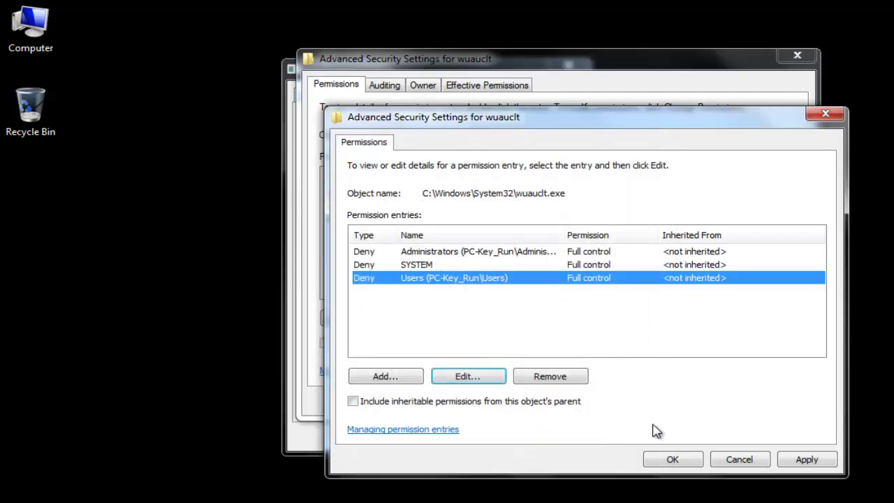
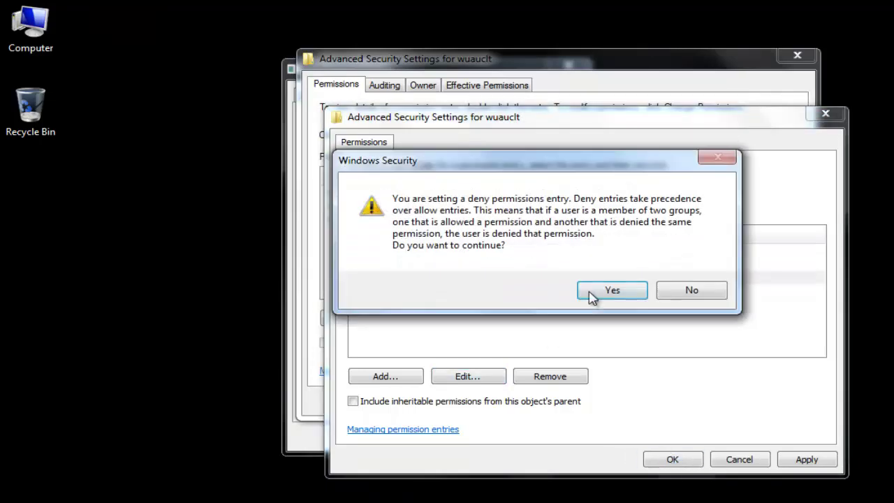
{"action": "left_click_drag", "start_coordinate": [444, 164], "coordinate": [463, 169]}
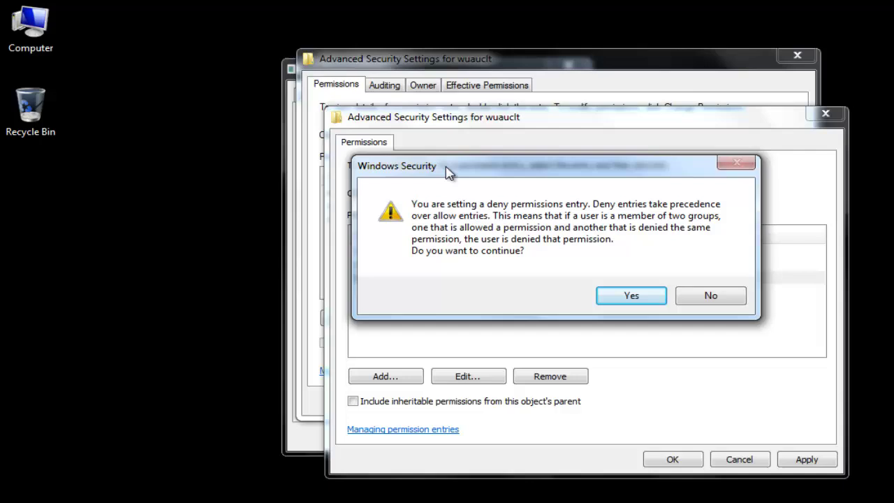
{"action": "left_click", "coordinate": [624, 308]}
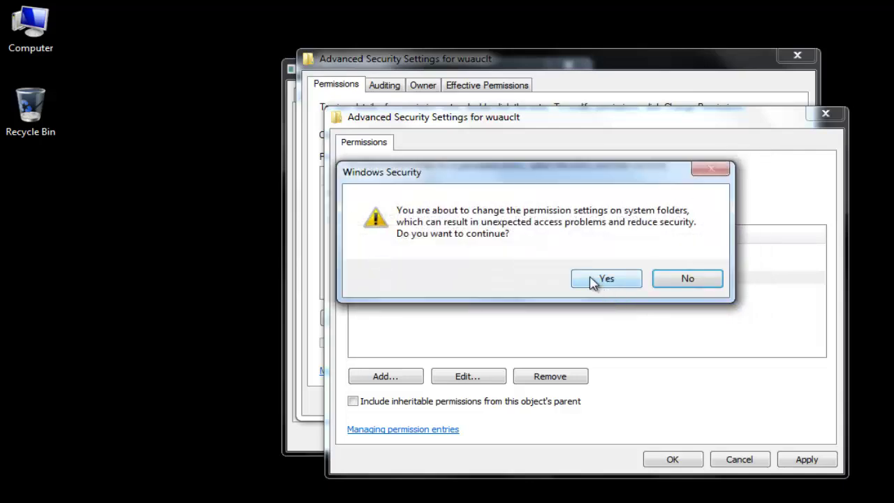
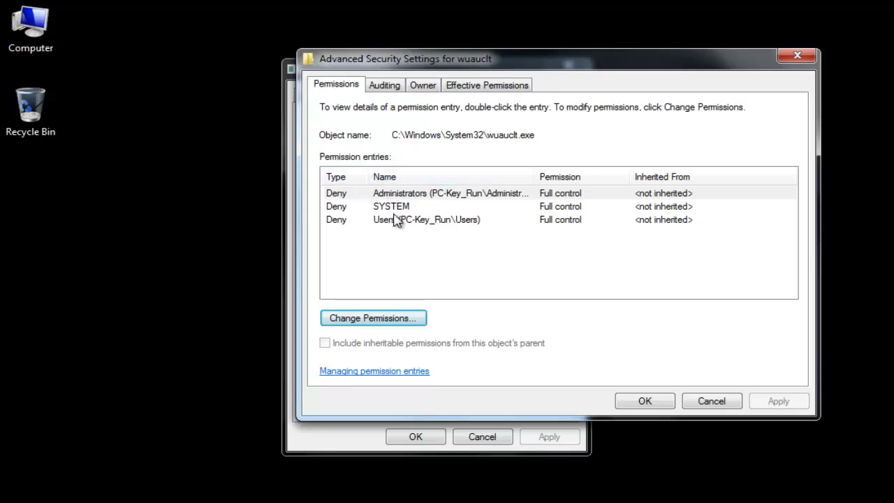
{"action": "left_click", "coordinate": [645, 401]}
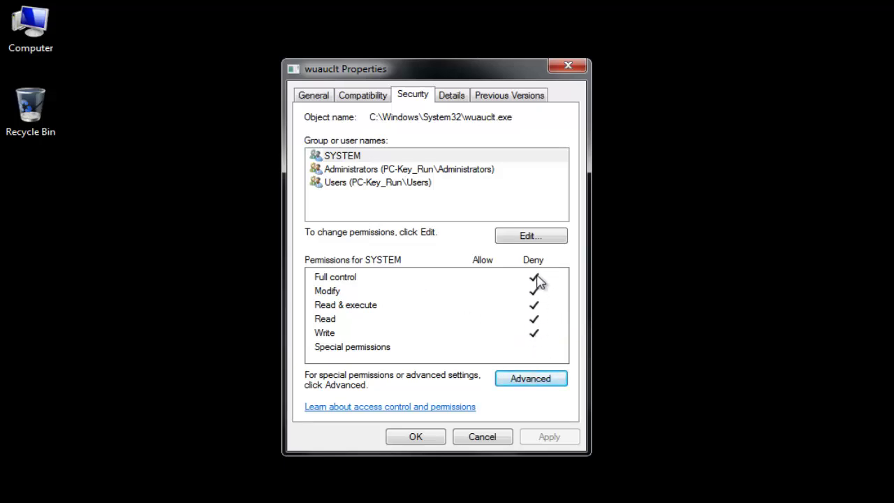
Review the permissions of SYSTEM, Administrators and Users for wuauclt.exe and close its properties
{"action": "left_click", "coordinate": [377, 158]}
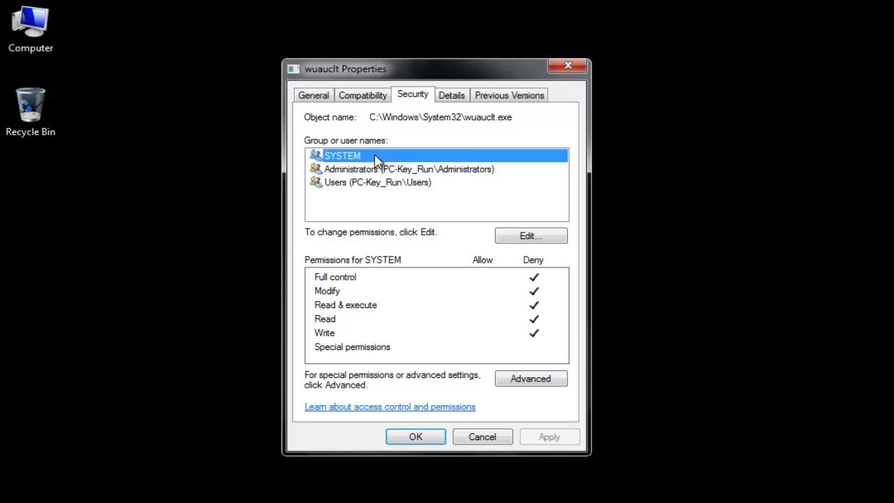
{"action": "left_click", "coordinate": [393, 175]}
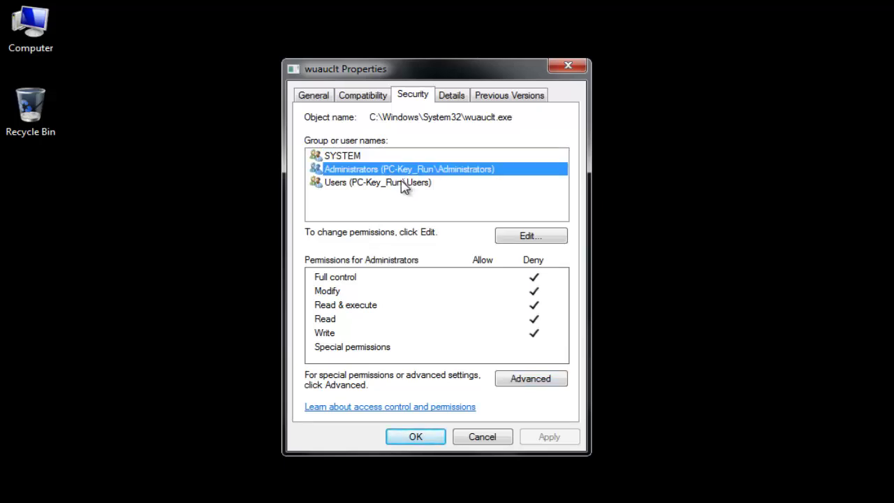
{"action": "left_click", "coordinate": [404, 184]}
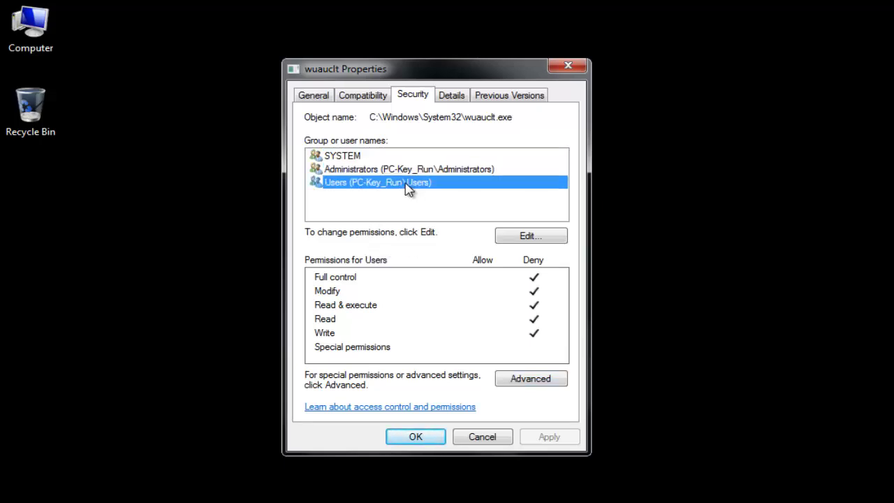
{"action": "left_click", "coordinate": [416, 438]}
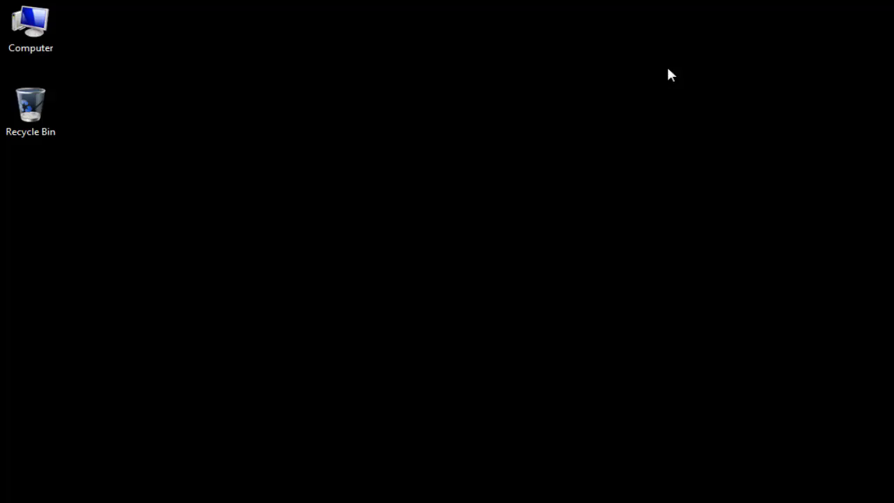
Open the Services console by running services.msc and widen its window on both sides
{"action": "key", "text": "super+r"}
{"action": "type", "text": "ser"}
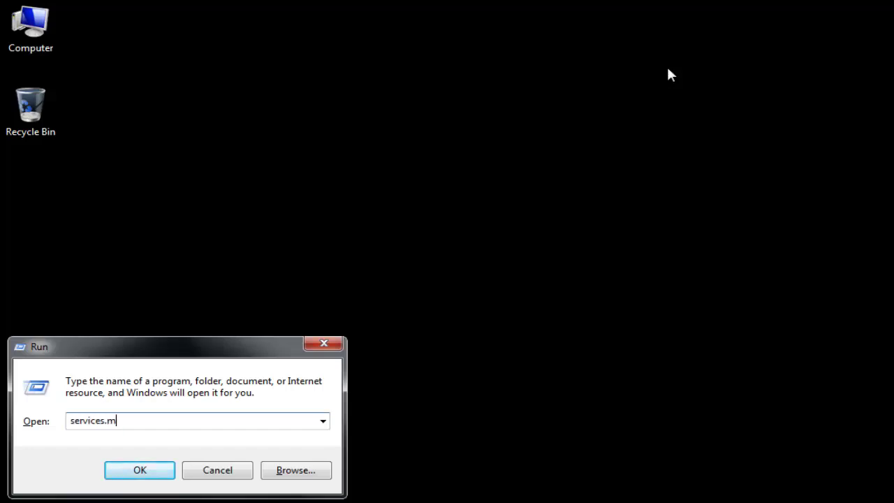
{"action": "type", "text": "vices.msc"}
{"action": "key", "text": "Return"}
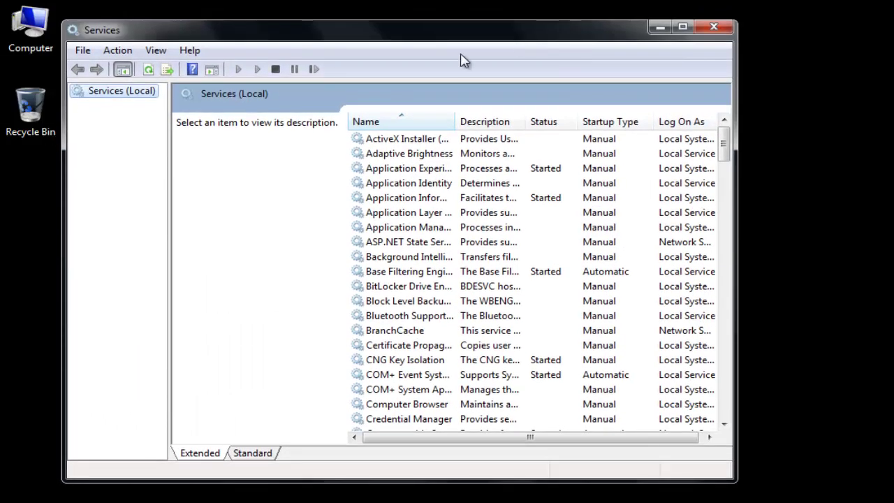
{"action": "left_click_drag", "start_coordinate": [736, 258], "coordinate": [854, 253]}
{"action": "left_click_drag", "start_coordinate": [63, 278], "coordinate": [5, 276]}
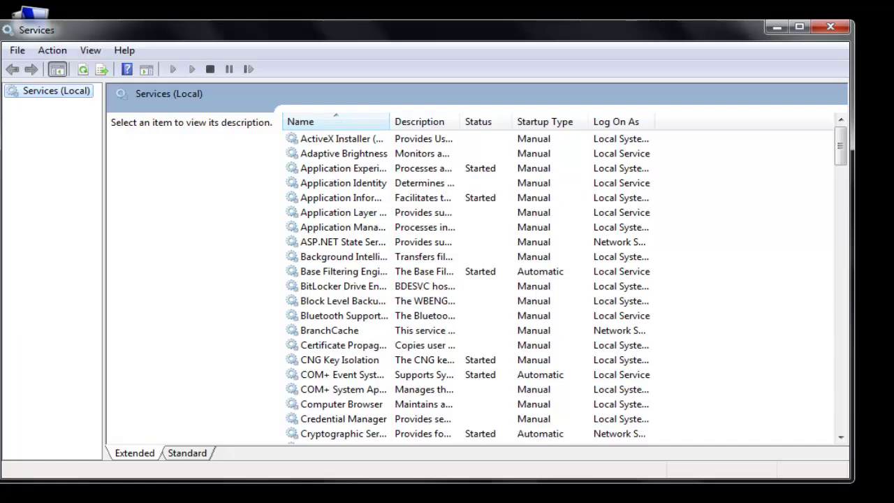
Widen the Name column, find the Windows Update service in the list and open its properties
{"action": "left_click_drag", "start_coordinate": [842, 153], "coordinate": [840, 391]}
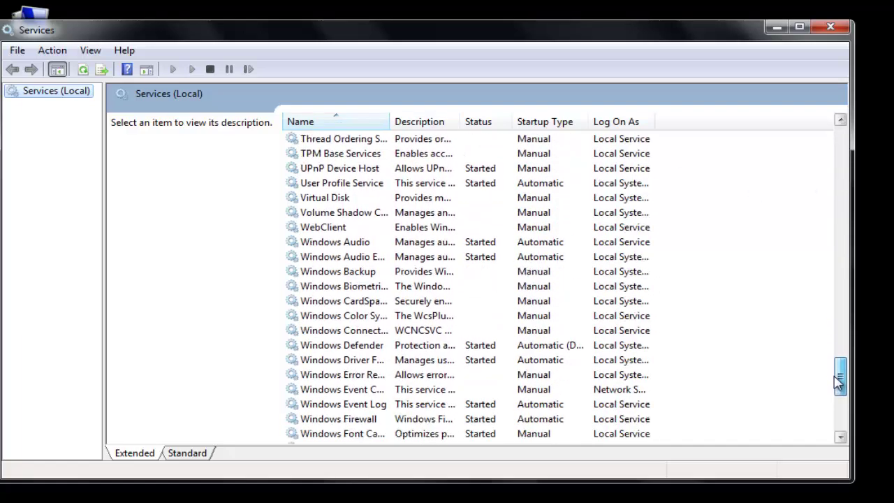
{"action": "left_click_drag", "start_coordinate": [389, 121], "coordinate": [493, 132]}
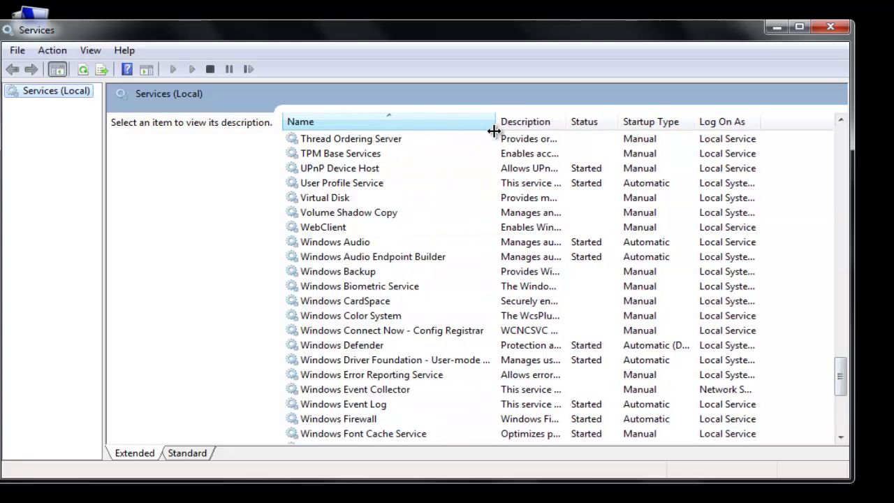
{"action": "left_click_drag", "start_coordinate": [844, 368], "coordinate": [843, 418]}
{"action": "left_click", "coordinate": [336, 348]}
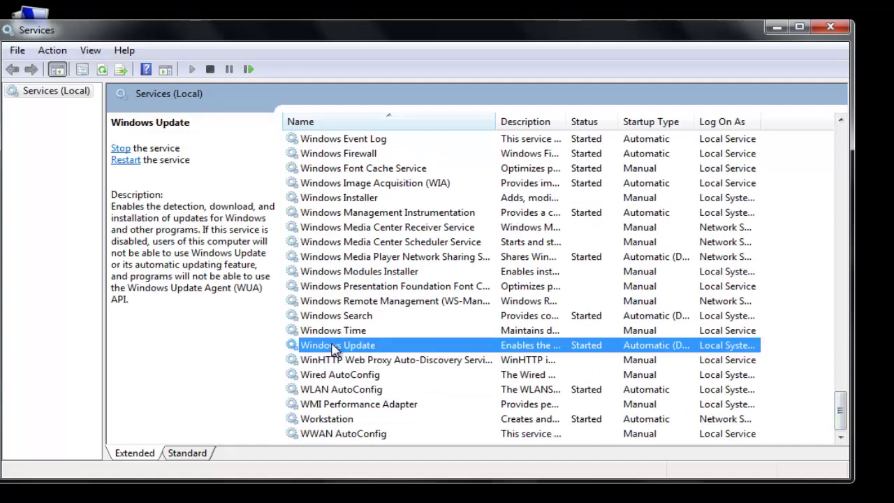
{"action": "right_click", "coordinate": [334, 350]}
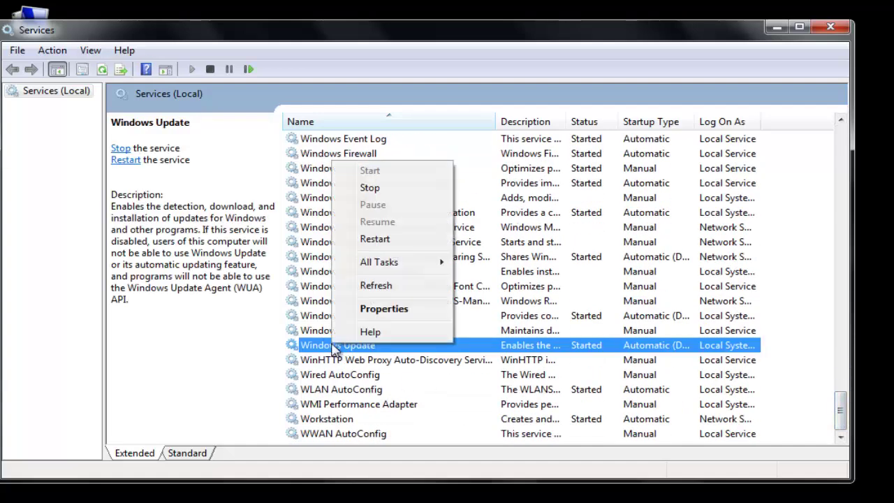
{"action": "left_click", "coordinate": [389, 309]}
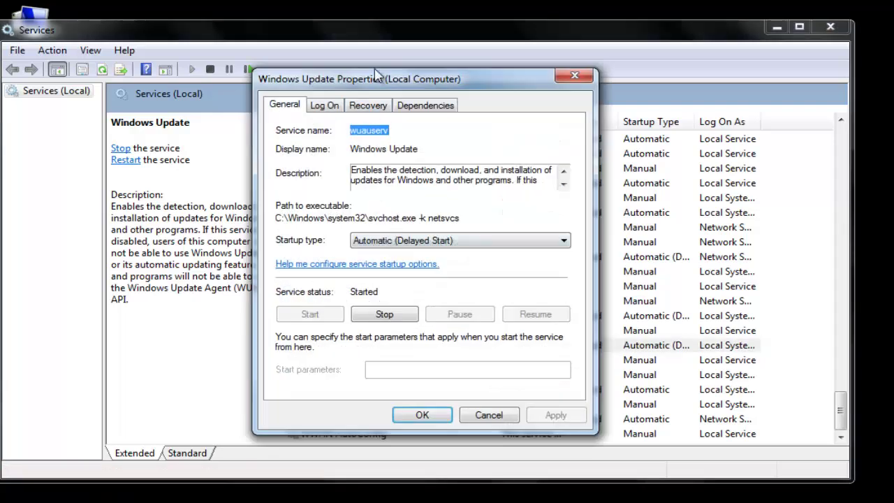
Set the Windows Update service's startup type to Disabled and stop the service
{"action": "left_click_drag", "start_coordinate": [376, 84], "coordinate": [376, 68]}
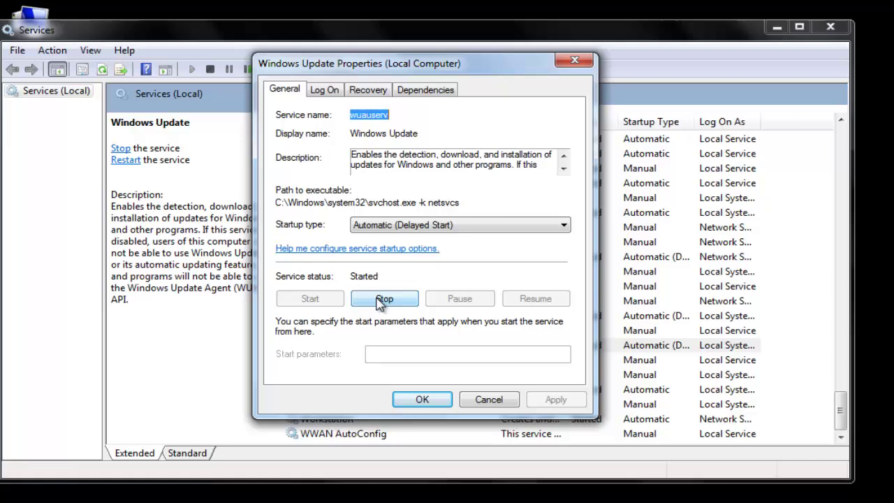
{"action": "left_click", "coordinate": [424, 225]}
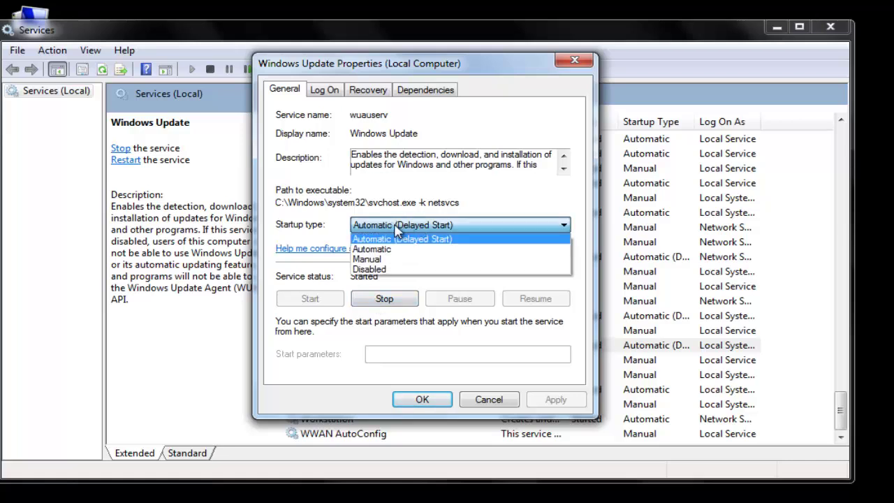
{"action": "left_click", "coordinate": [389, 269]}
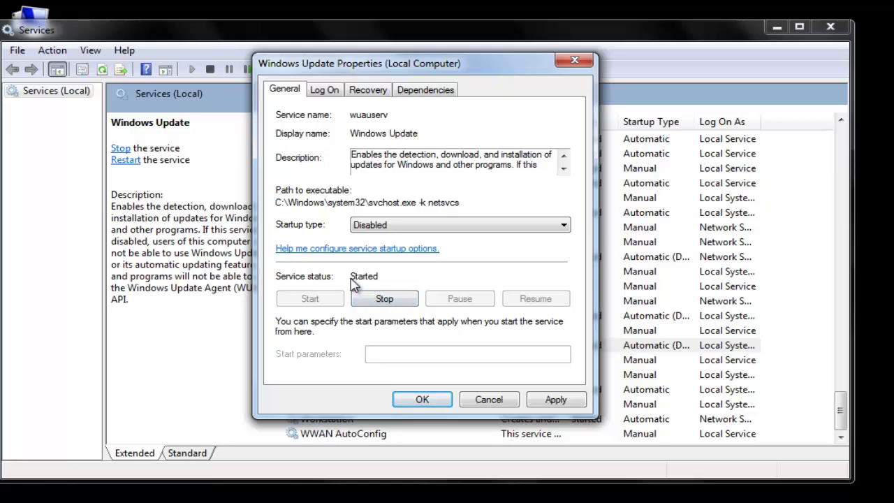
{"action": "left_click", "coordinate": [382, 304]}
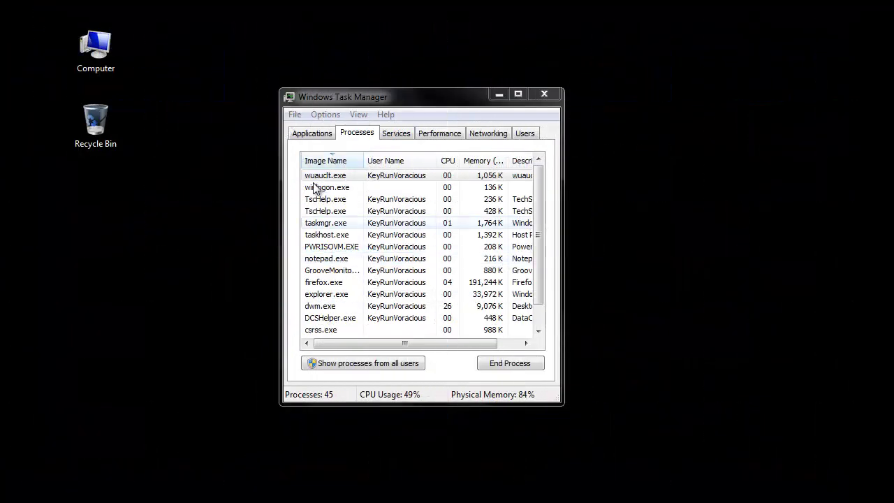
End the process tree of wuauclt.exe in Task Manager and close Task Manager
{"action": "left_click", "coordinate": [319, 182]}
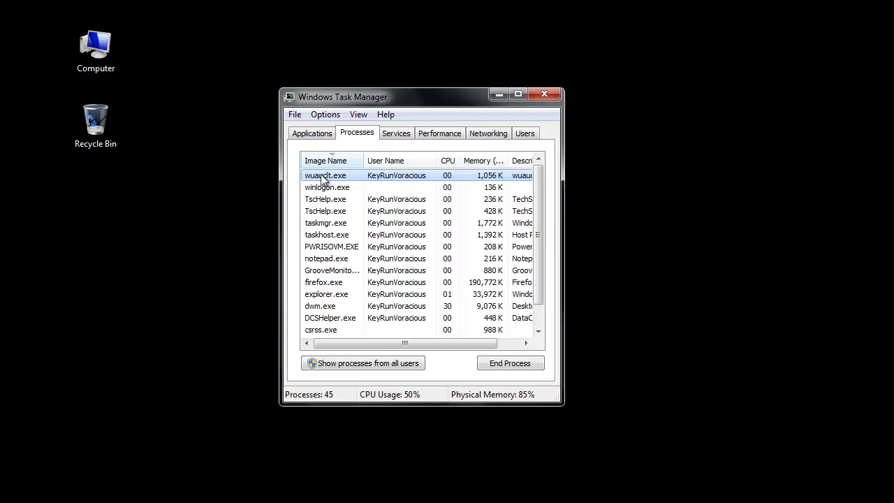
{"action": "right_click", "coordinate": [321, 178]}
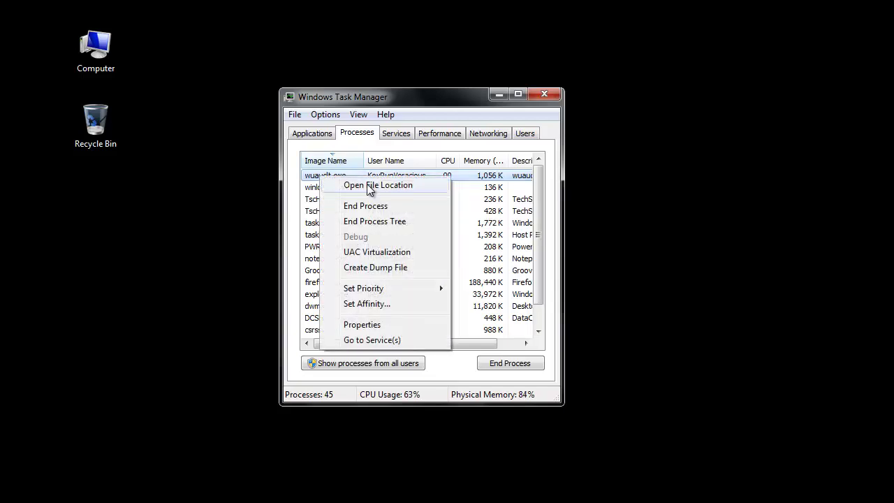
{"action": "left_click", "coordinate": [372, 223]}
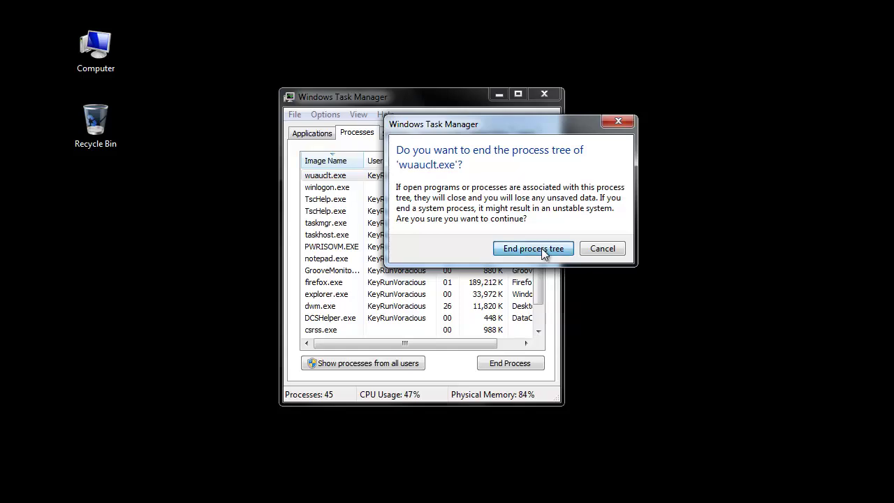
{"action": "left_click", "coordinate": [542, 248]}
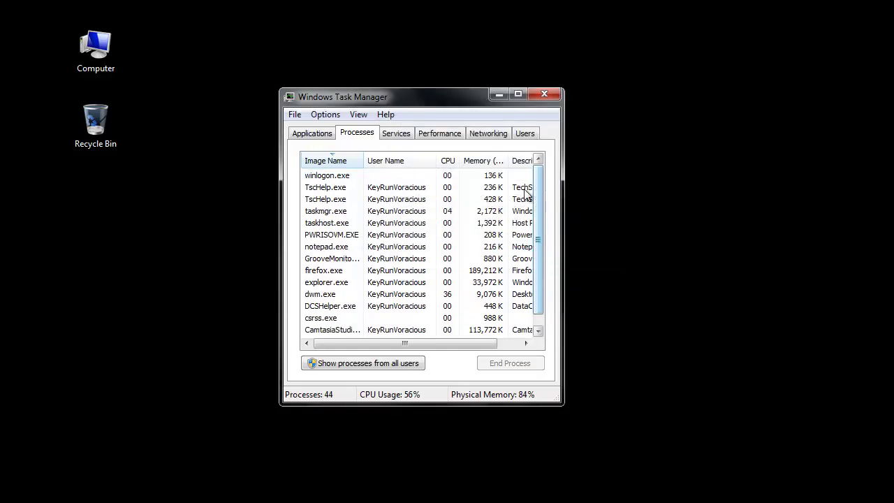
{"action": "left_click", "coordinate": [540, 94]}
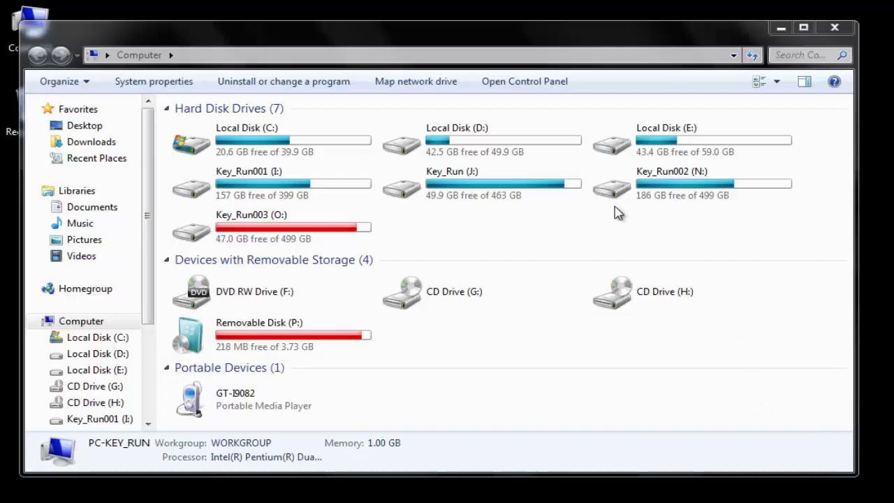
Open Removable Disk (P:) from the Computer window
{"action": "double_click", "coordinate": [297, 340]}
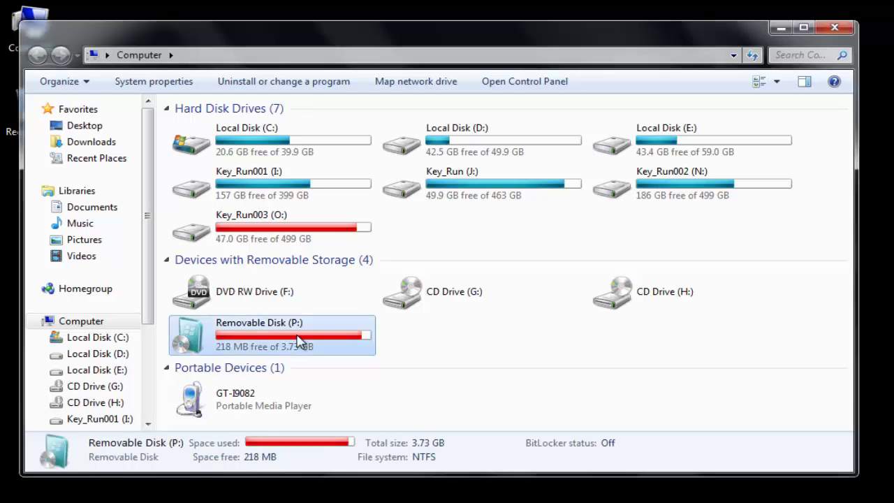